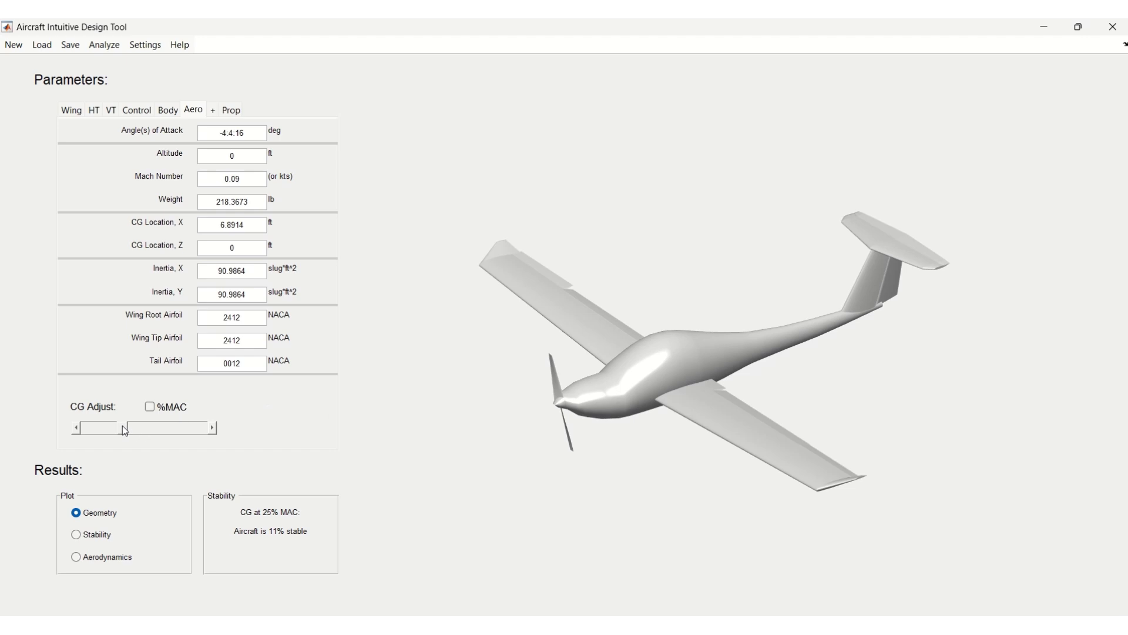
- Drag the CG Adjust slider forward to 6.522 ft (14% MAC), making the aircraft 22% stable
left_click(136, 436)
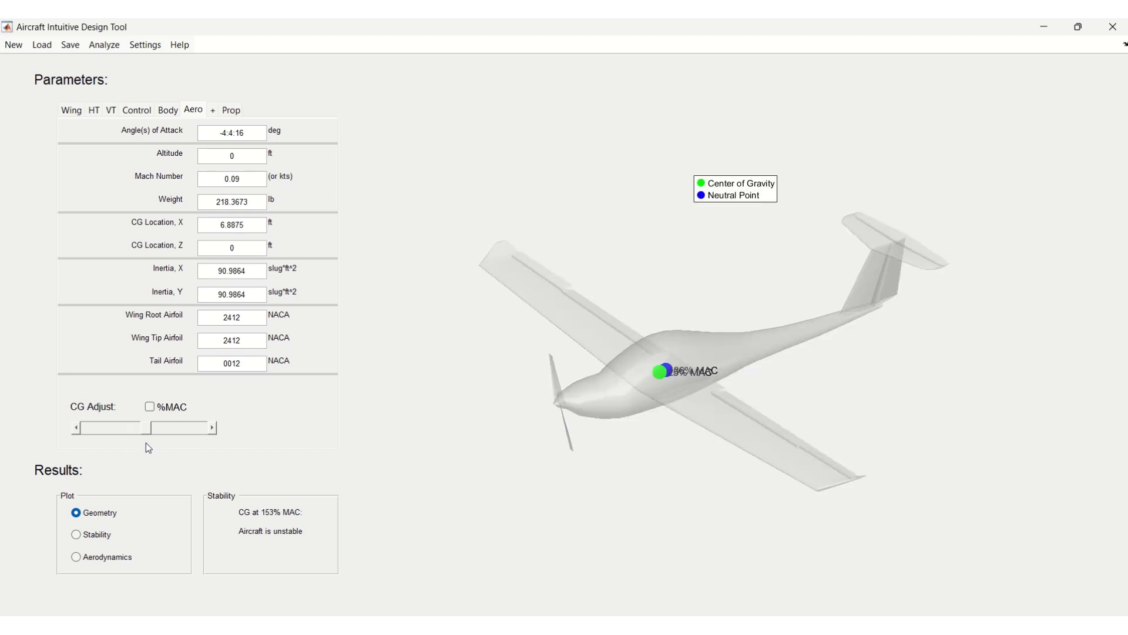
left_click_drag(135, 442, 121, 434)
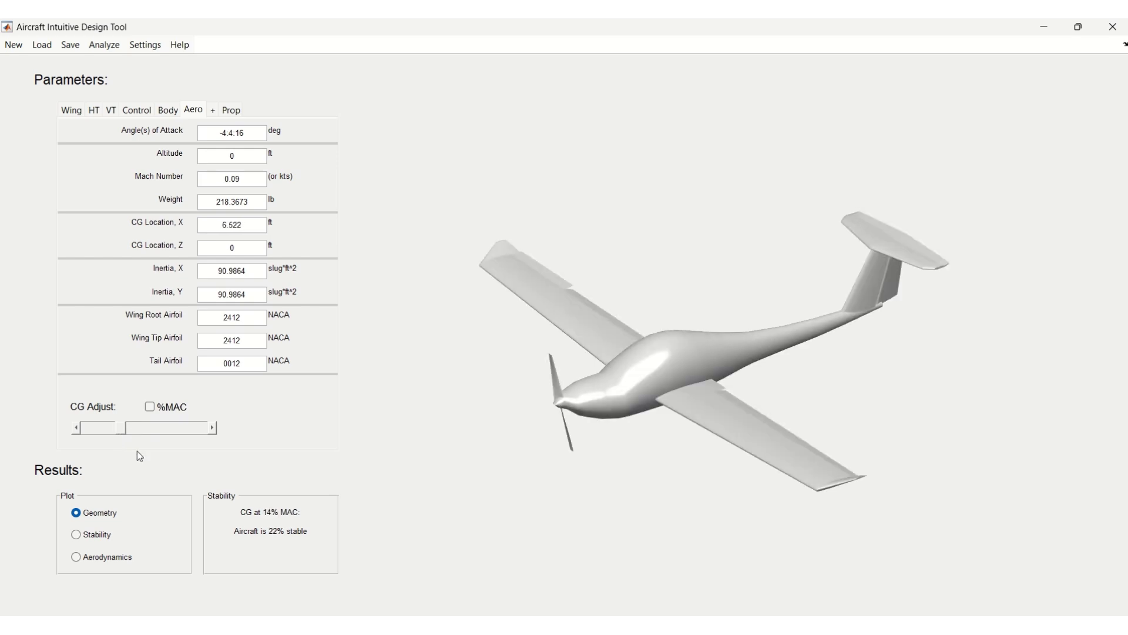
- Show the stability plots and set the elevator deflection to -12
left_click(96, 535)
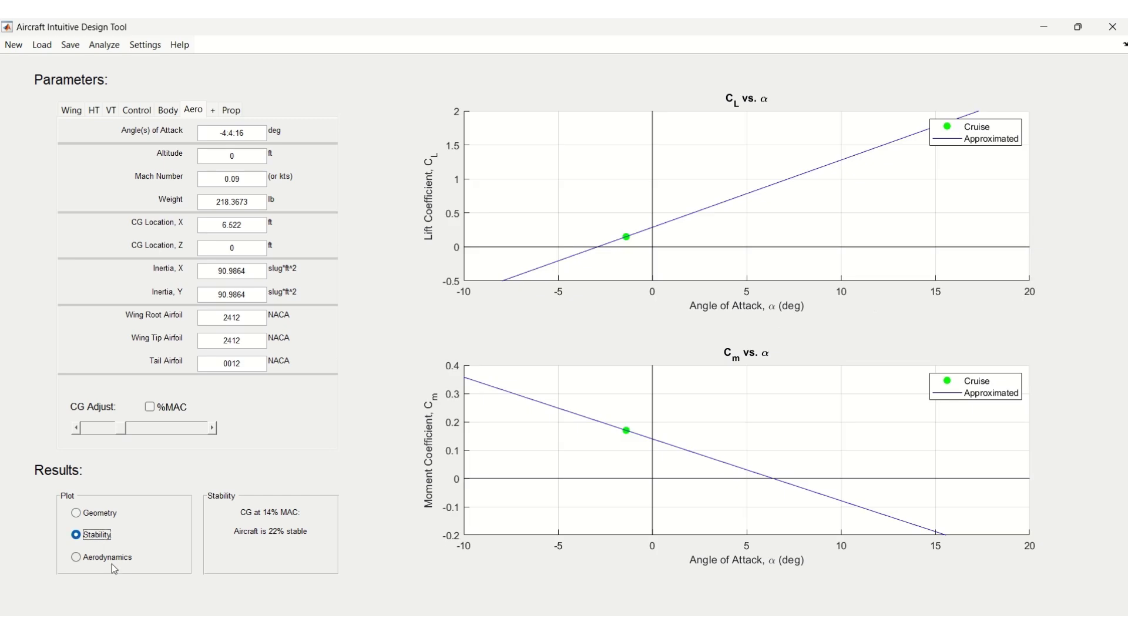
left_click(135, 109)
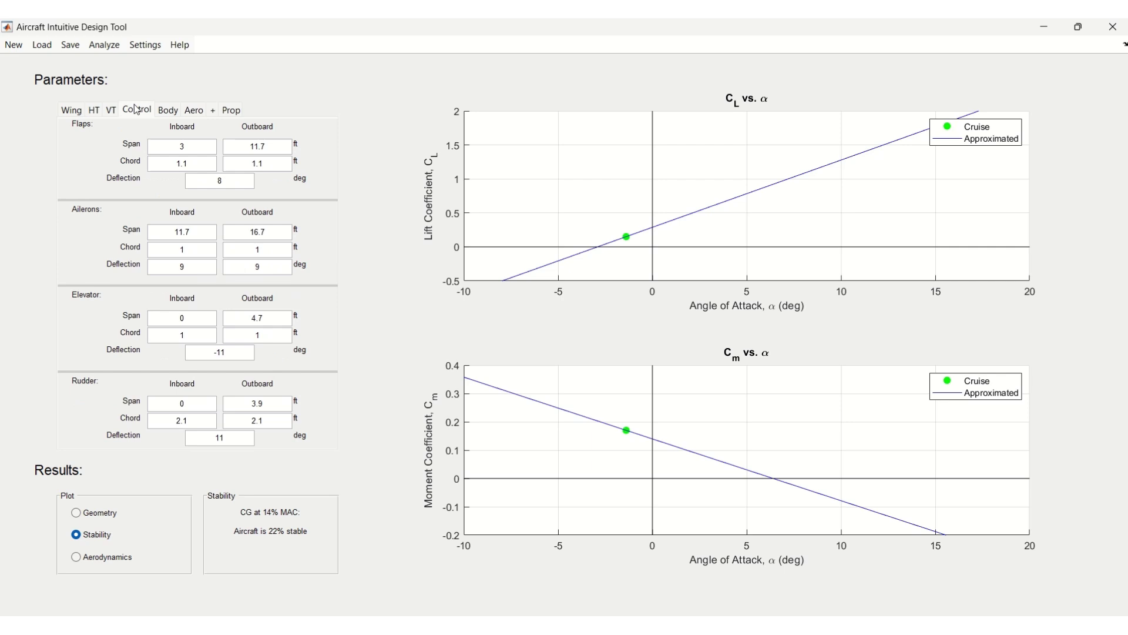
left_click(233, 353)
key("Down")
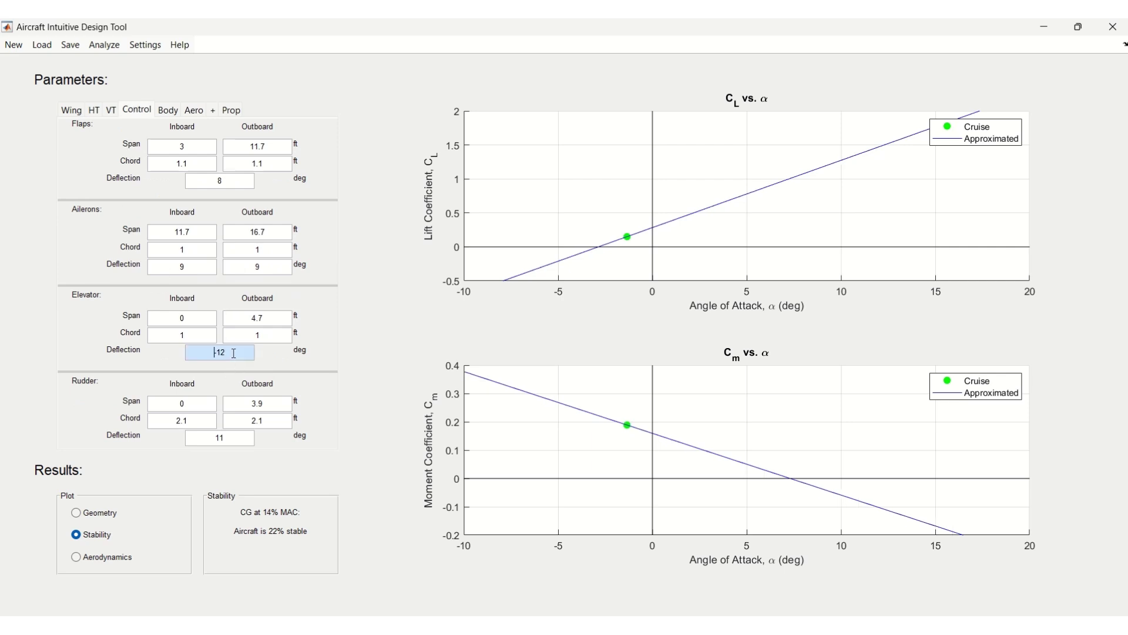
key("Down")
key("Down")
key("Down")
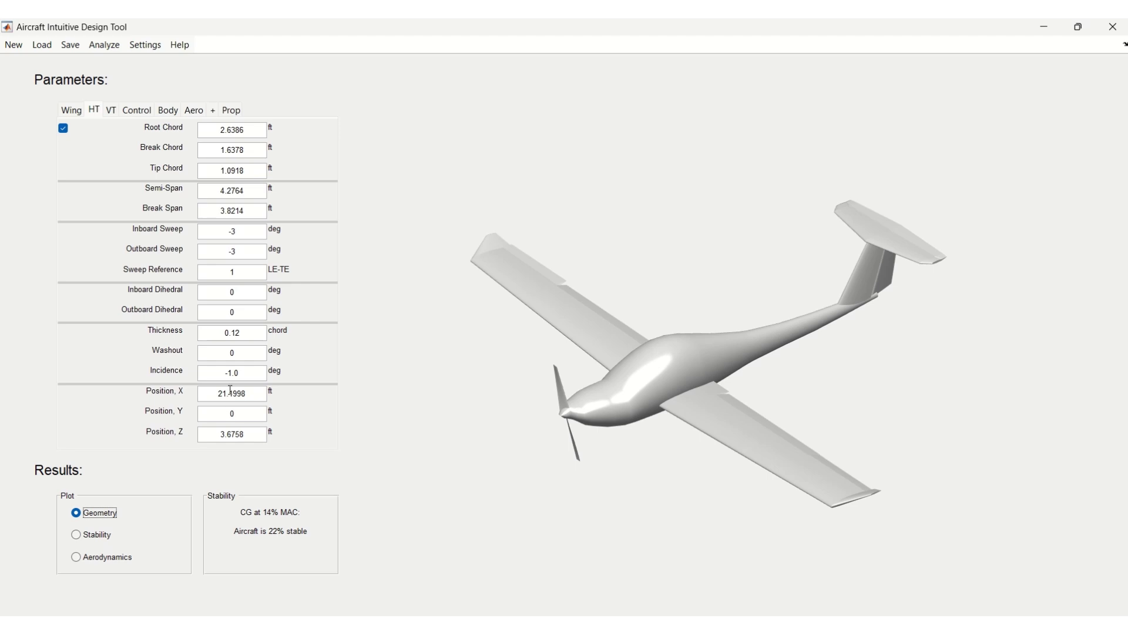
- Move the horizontal tail rearward to Position X 21.6998 for 23% stability
left_click(251, 393)
key("Up")
key("Up")
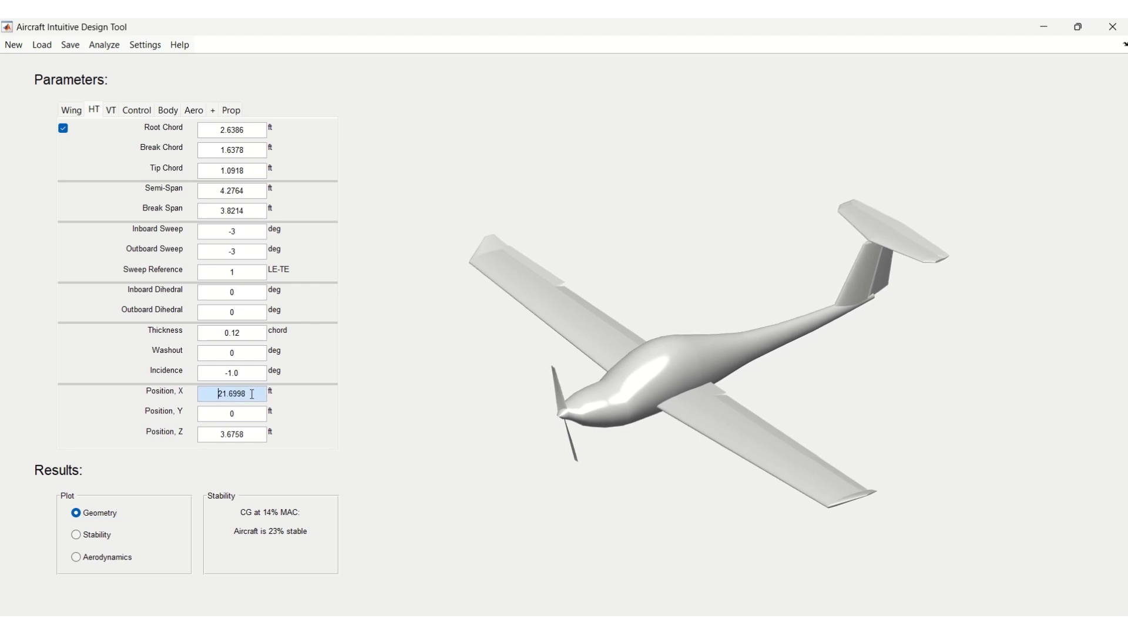
key("Up")
key("Down")
key("Down")
key("Down")
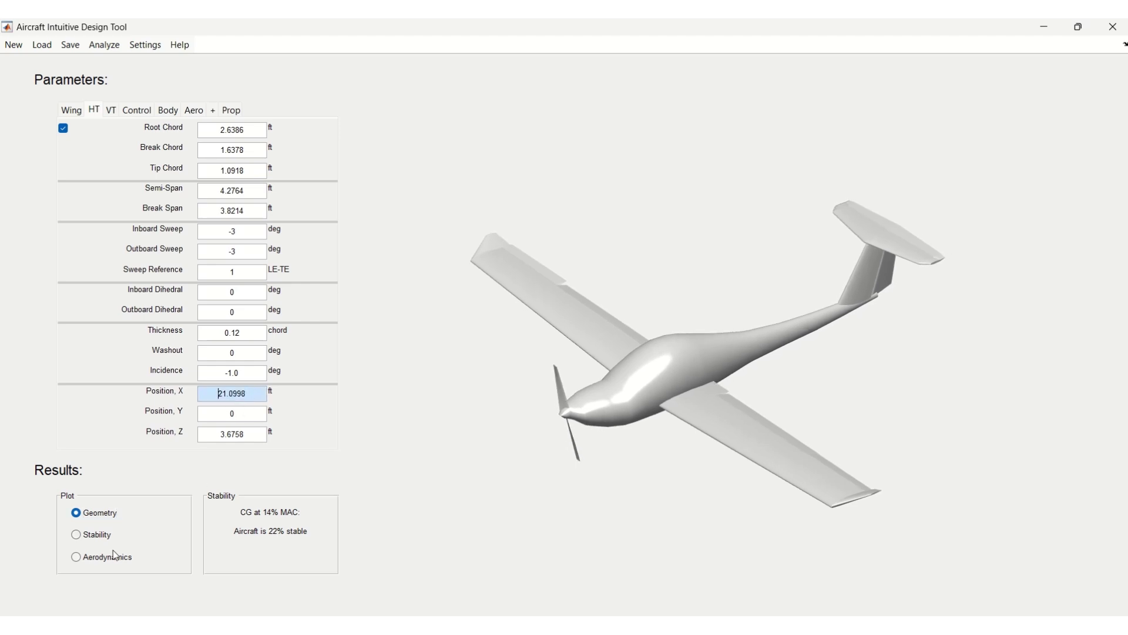
left_click(95, 535)
left_click(254, 394)
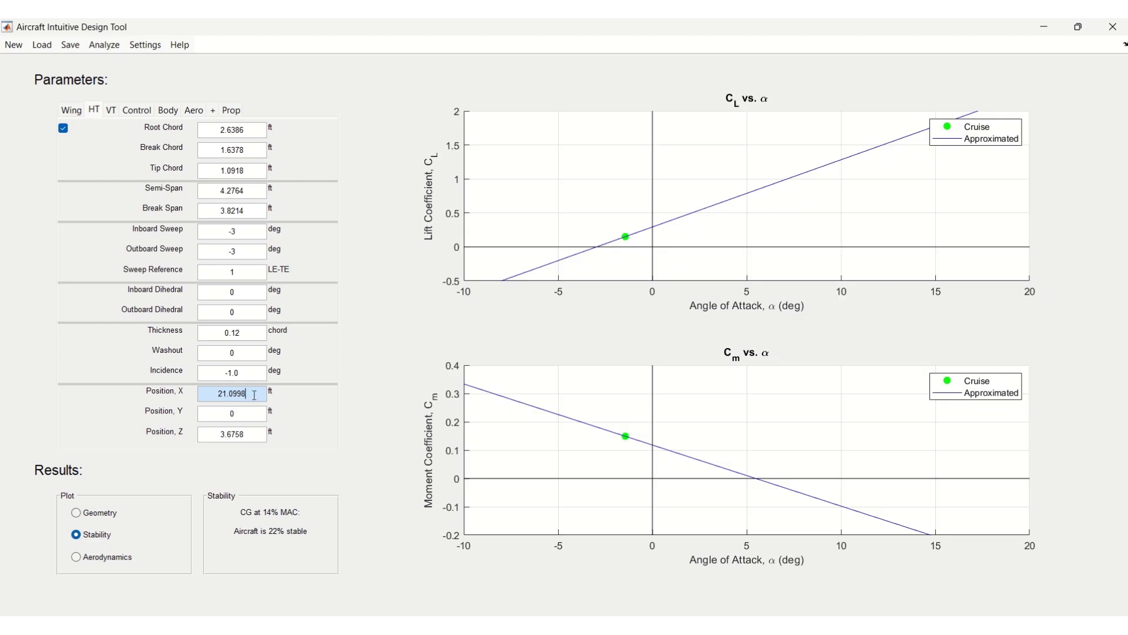
key("Up")
key("Up")
key("Up")
key("Up")
key("Up")
key("Up")
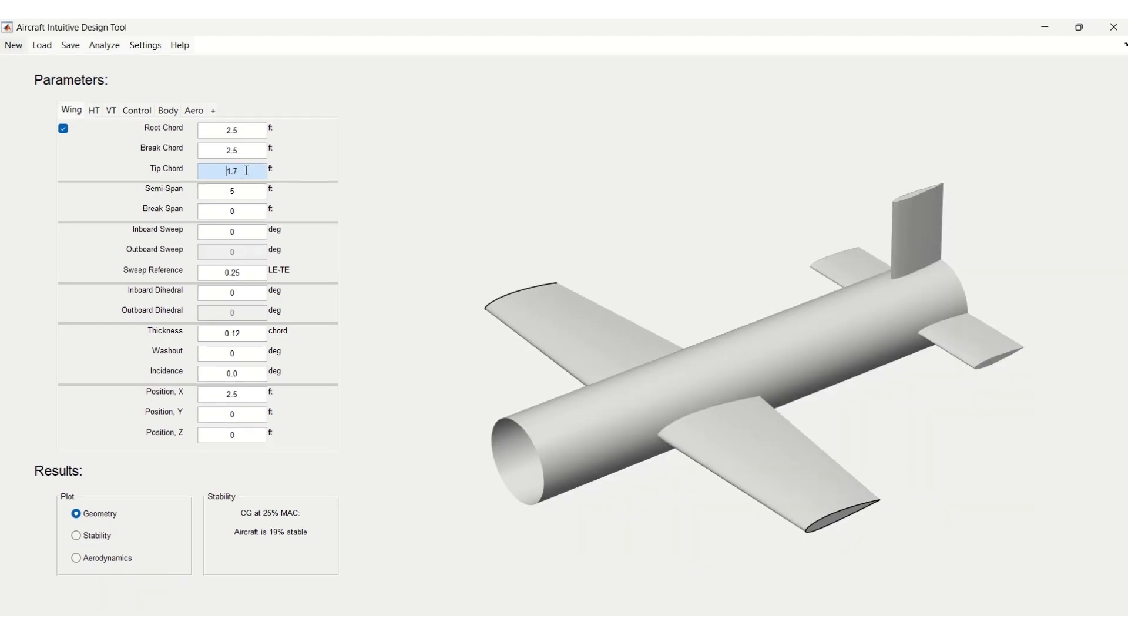
- Set wing Semi-Span to 5.5 ft, Inboard Sweep to 5°, and Washout to 1°
left_click(254, 193)
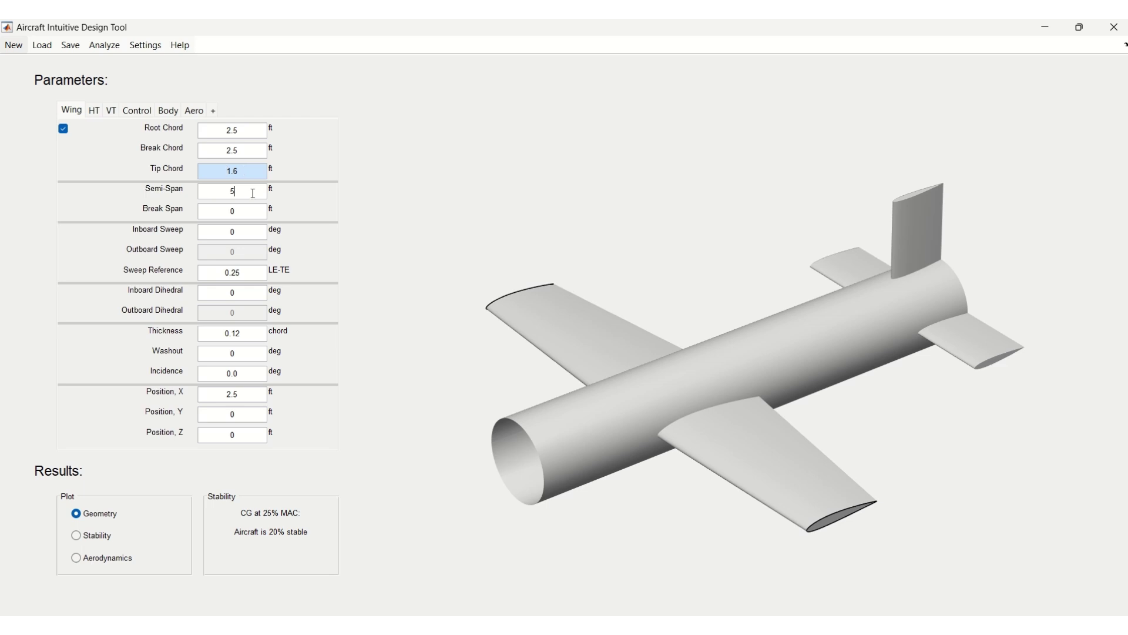
key("Up")
key("Up")
key("Up")
key("Up")
key("Up")
left_click(236, 232)
key("Up")
key("Up")
key("Up")
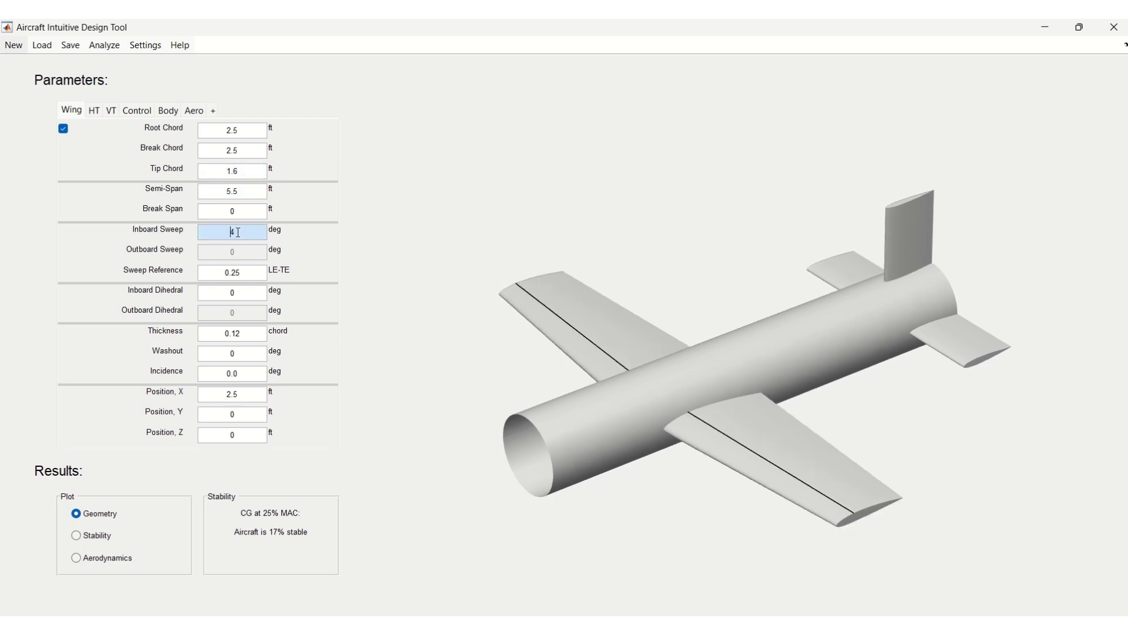
key("Up")
left_click(250, 354)
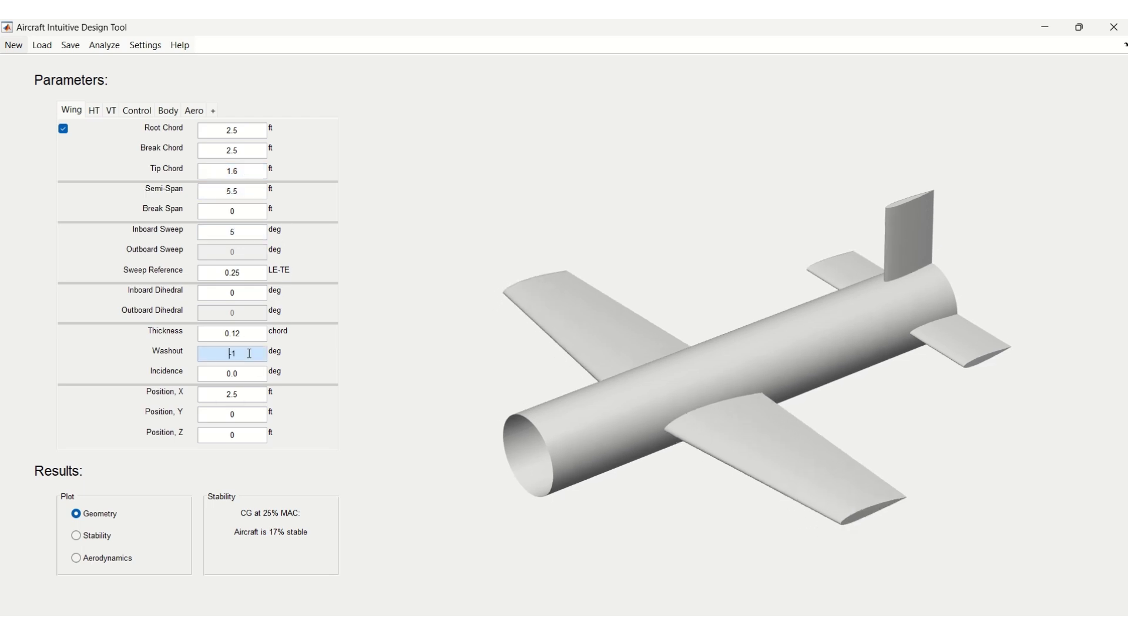
key("Up")
- Shift the CG slider, then show the stability plots and the Aerodynamics results
left_click(193, 110)
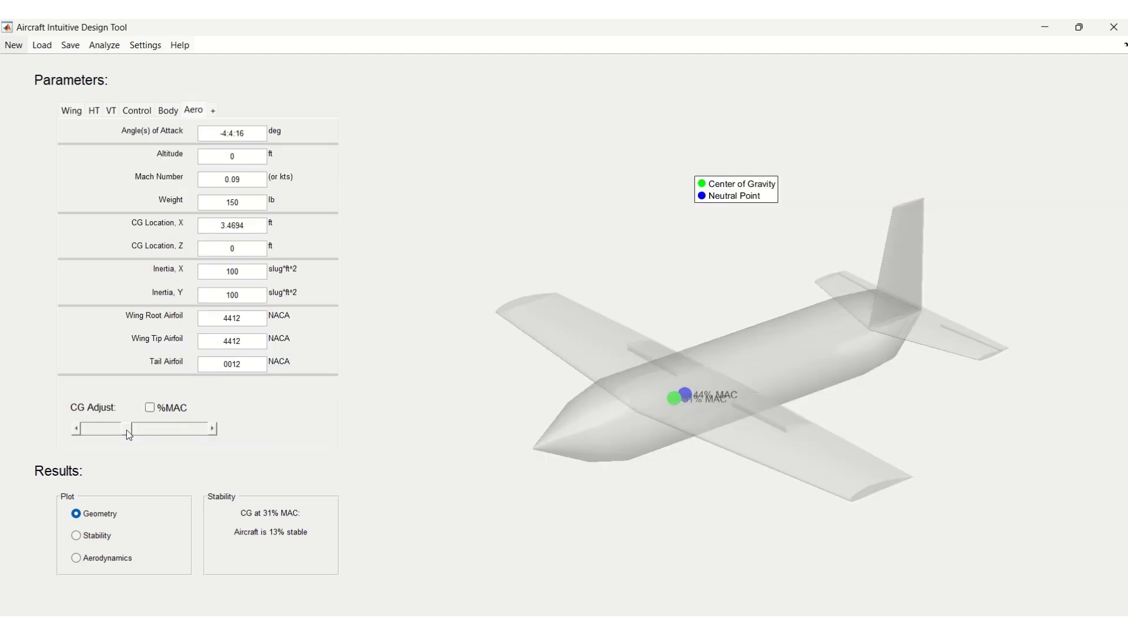
mouse_move(127, 429)
left_mouse_down()
mouse_move(149, 436)
mouse_move(128, 428)
left_mouse_up()
left_click(99, 541)
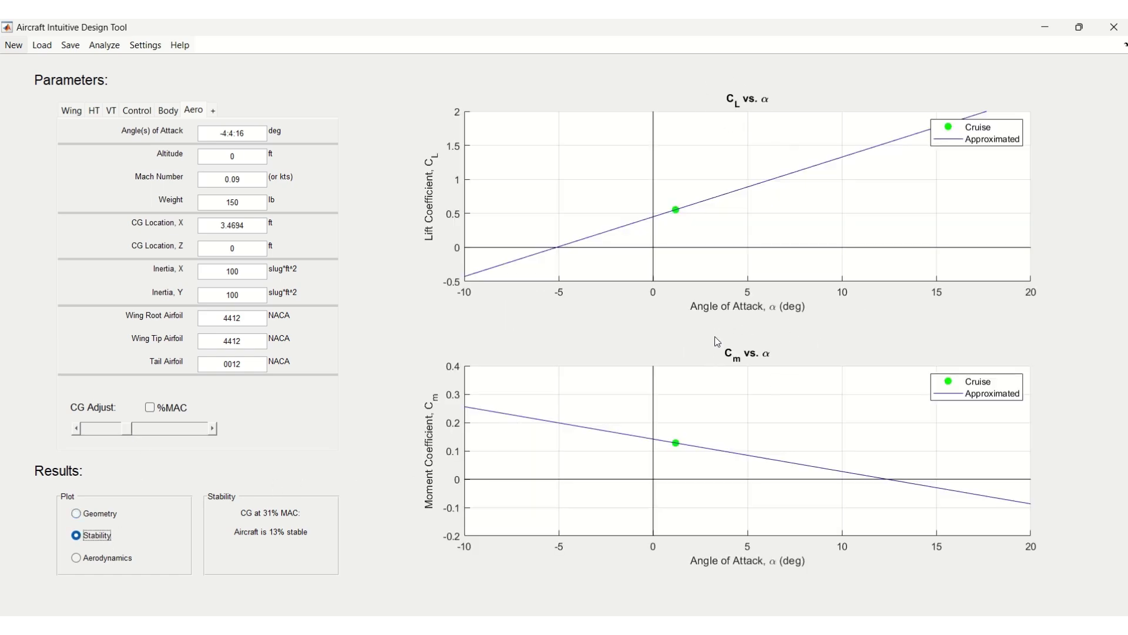
left_click(97, 557)
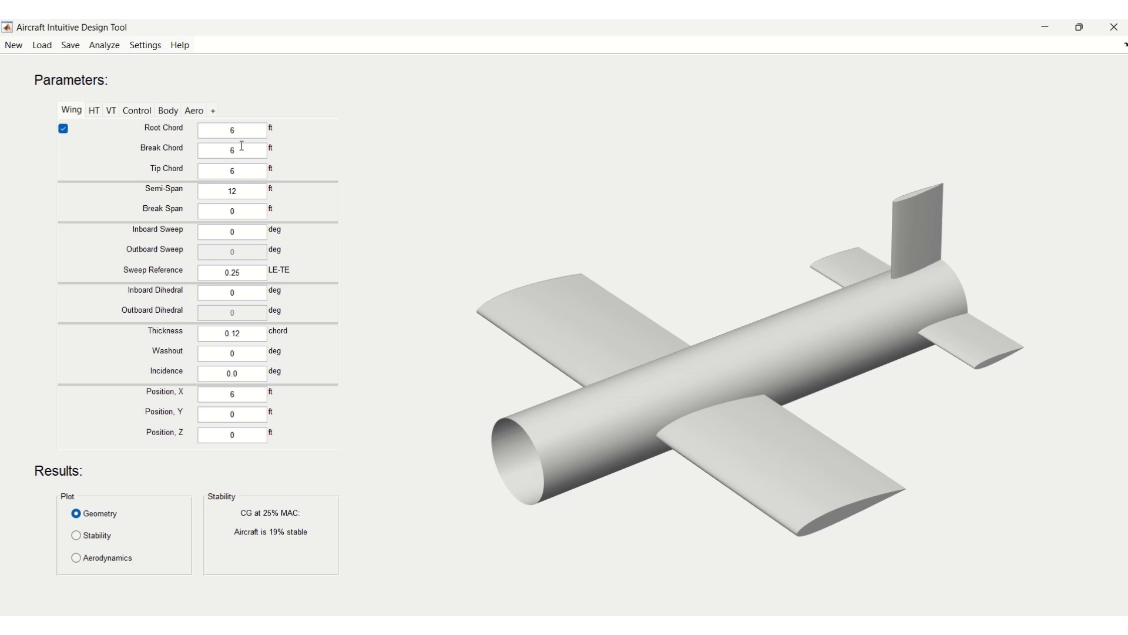
- Start a new design with a 10 ft fuselage and a 1.6 ft wing tip chord
left_click(10, 47)
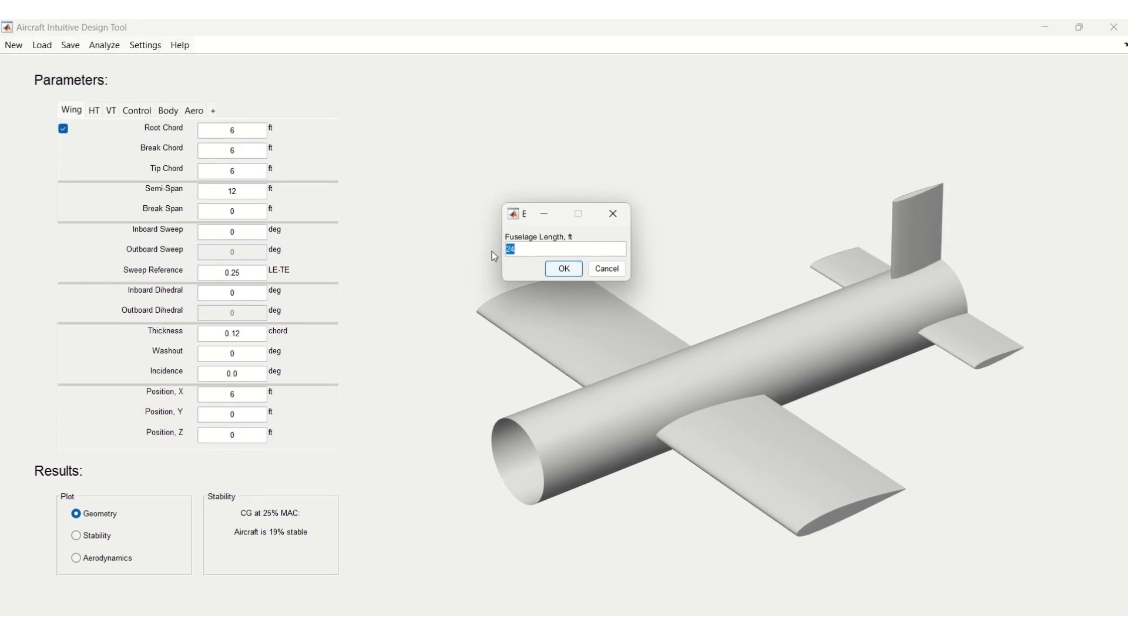
type("10")
left_click(565, 269)
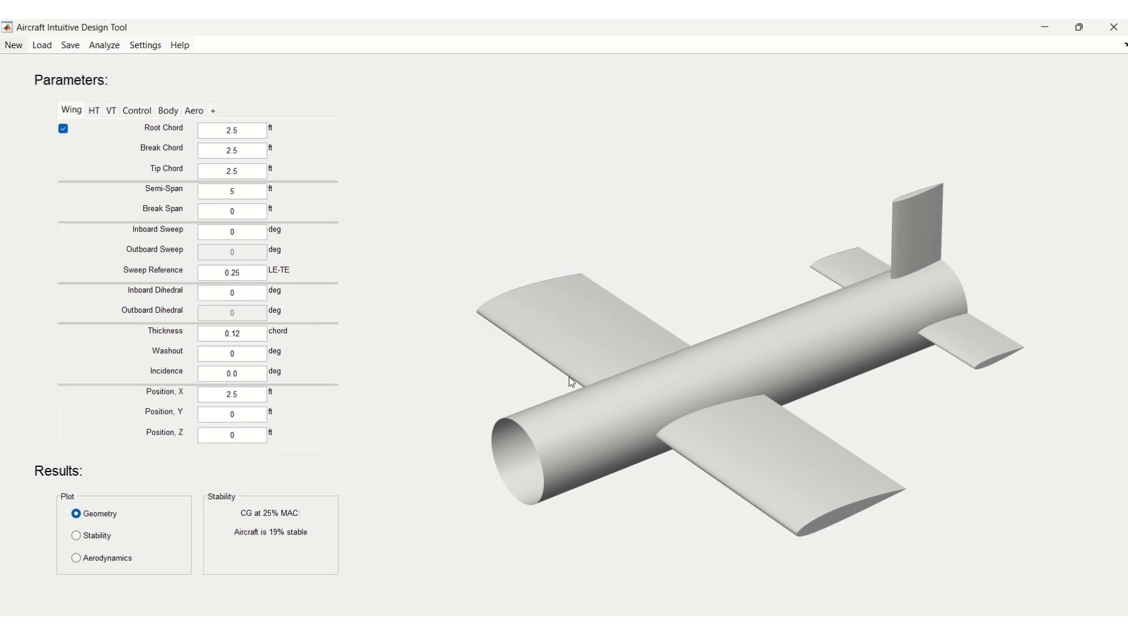
left_click(246, 170)
type("1.7")
key("Return")
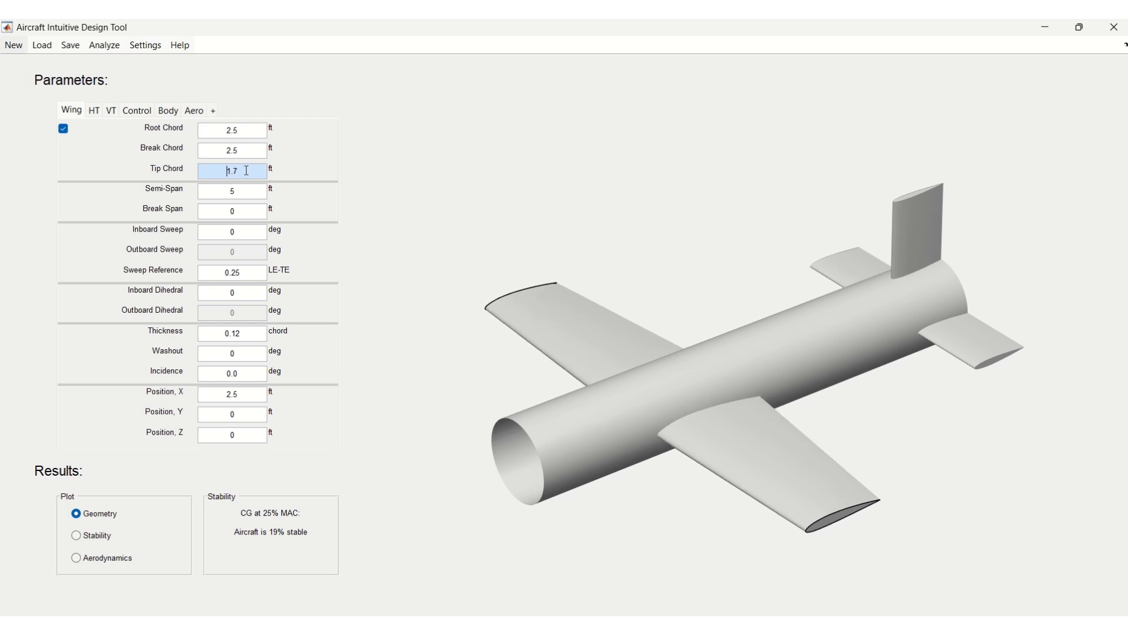
key("Down")
- Give the wing a 5.5 ft semi-span, 5° sweep and 1° washout, and set incidence
left_click(254, 191)
key("Up")
key("Up")
key("Up")
key("Up")
key("Up")
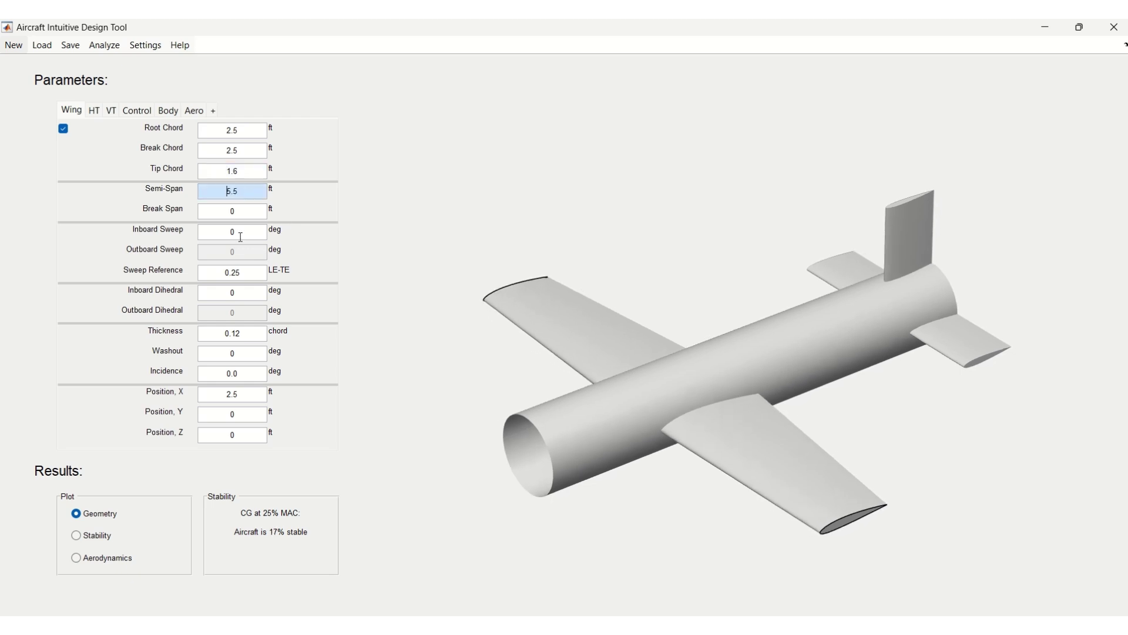
left_click(240, 236)
key("Up")
key("Up")
key("Up")
key("Up")
key("Up")
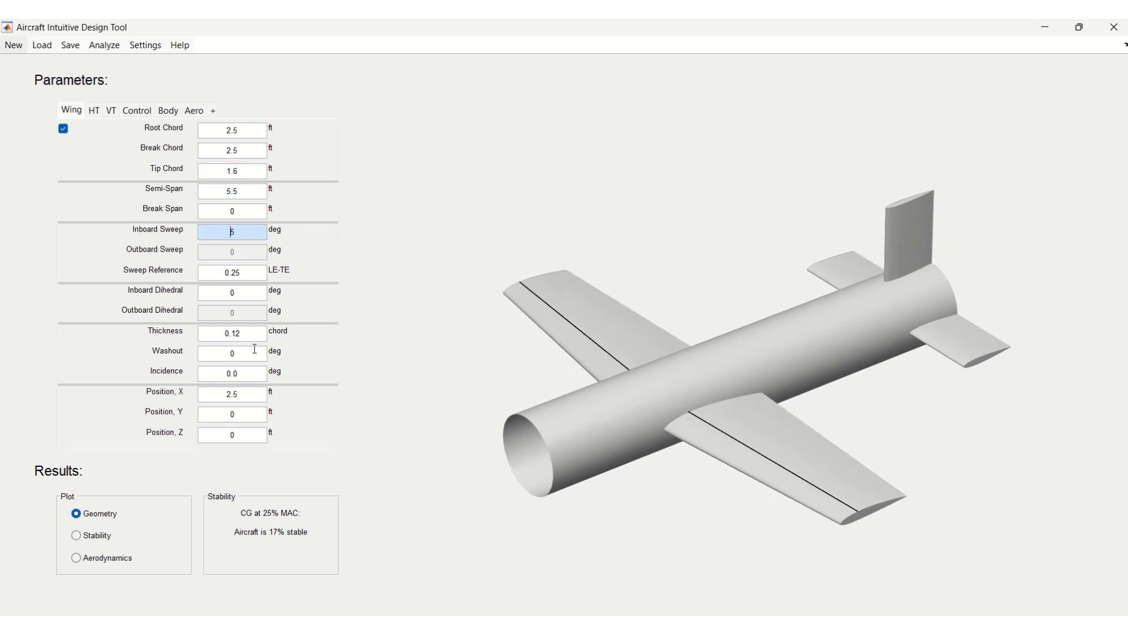
key("Up")
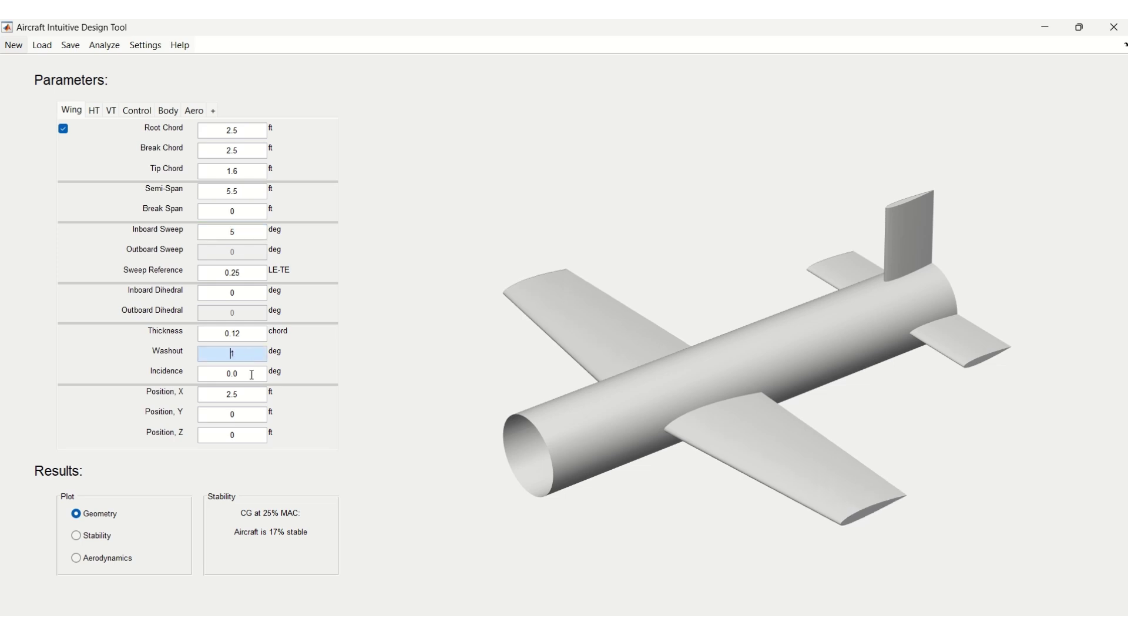
left_click(250, 374)
key("Up")
left_click(252, 394)
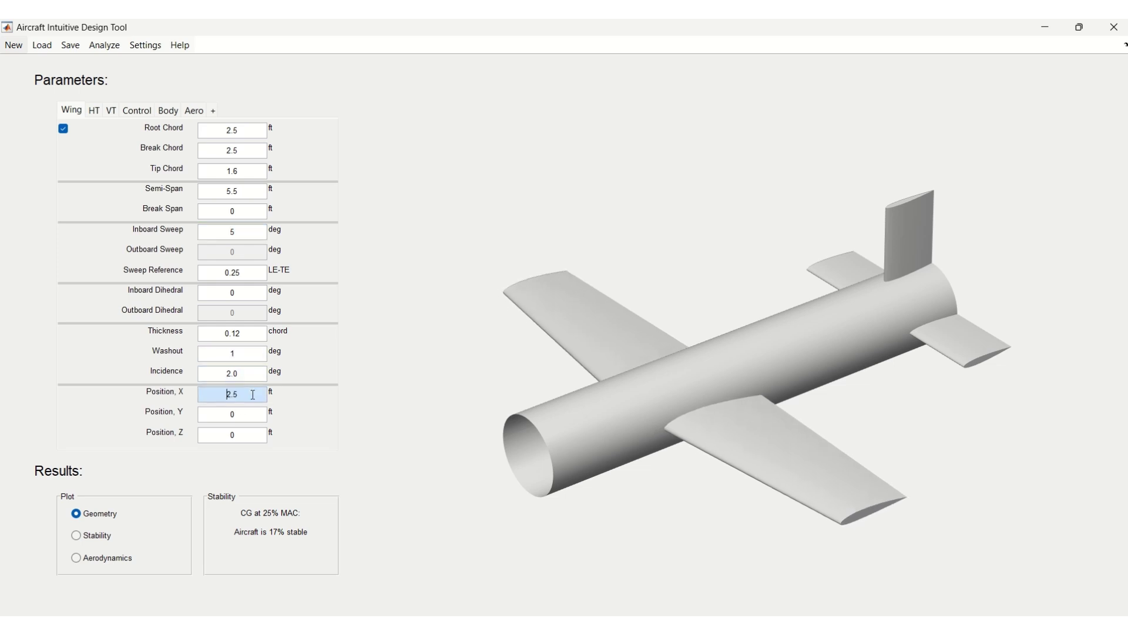
- Enlarge the horizontal tail root chord to 1.55 ft and move the tail to 8.55 ft
left_click(92, 110)
left_click(244, 170)
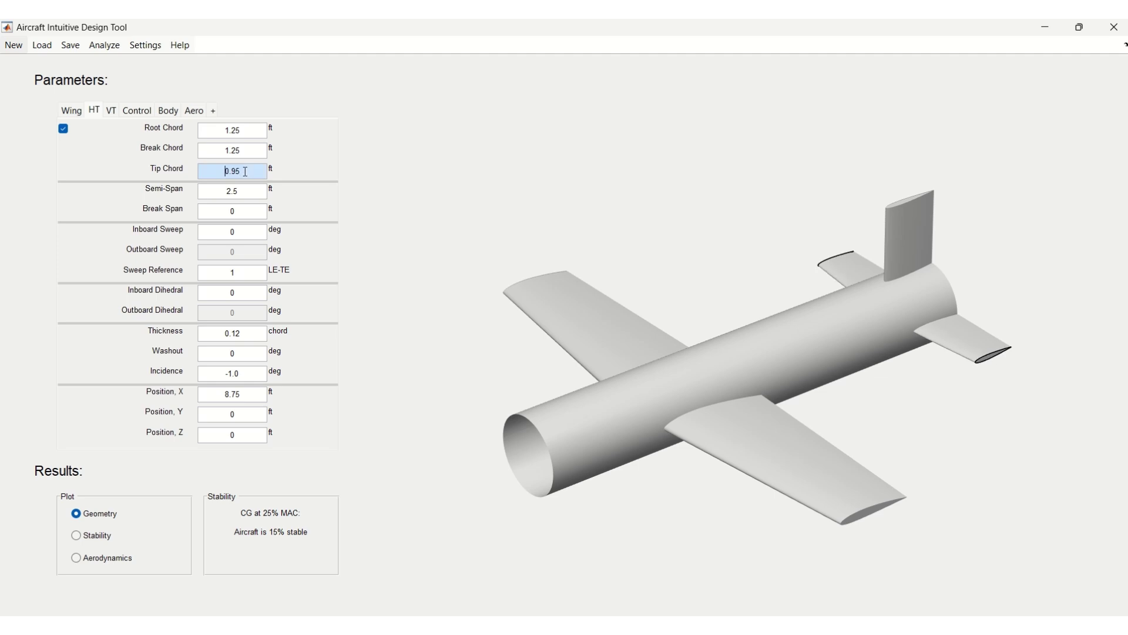
left_click(249, 129)
key("Up")
key("Up")
key("Up")
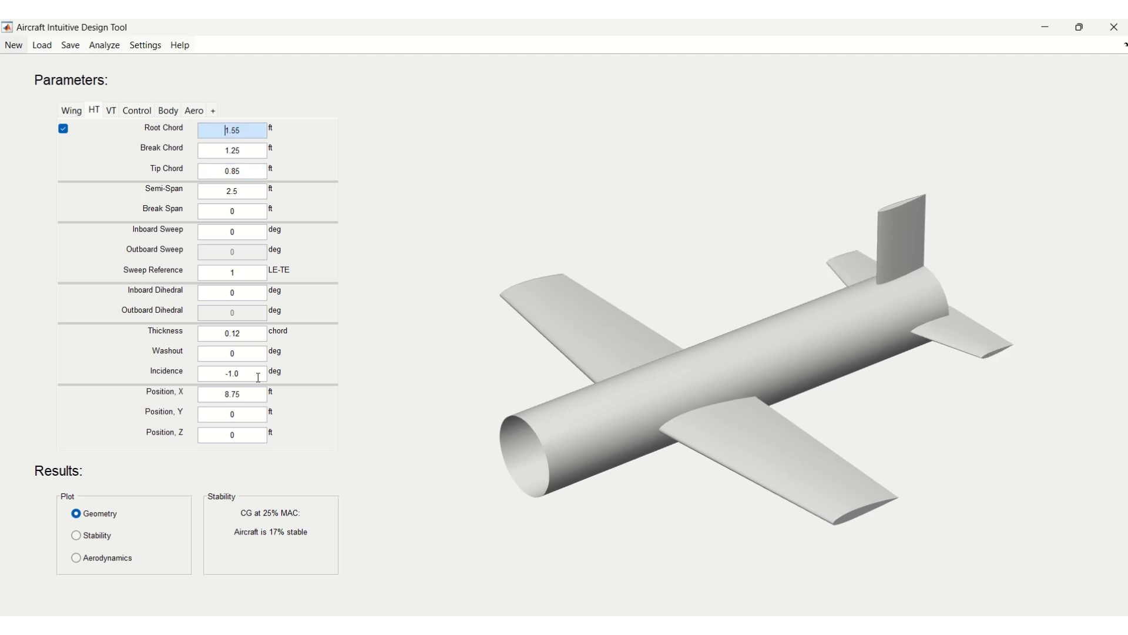
left_click(249, 394)
key("Down")
key("Down")
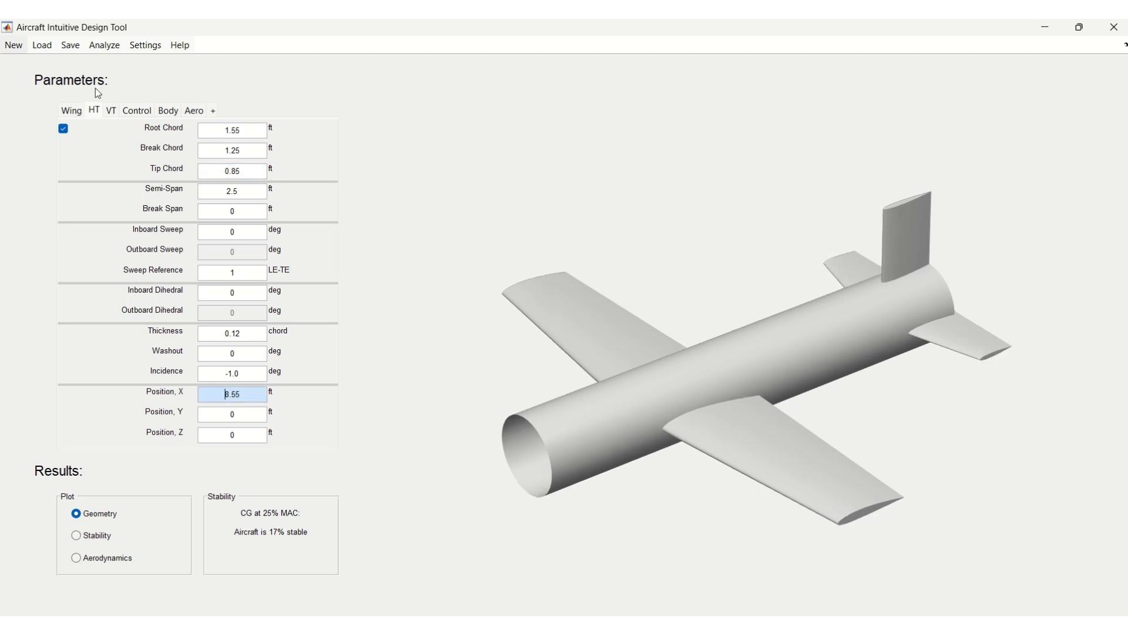
- Move the vertical tail to X = 8.55 ft and bring up the aerodynamic parameters
left_click(111, 110)
left_click(248, 169)
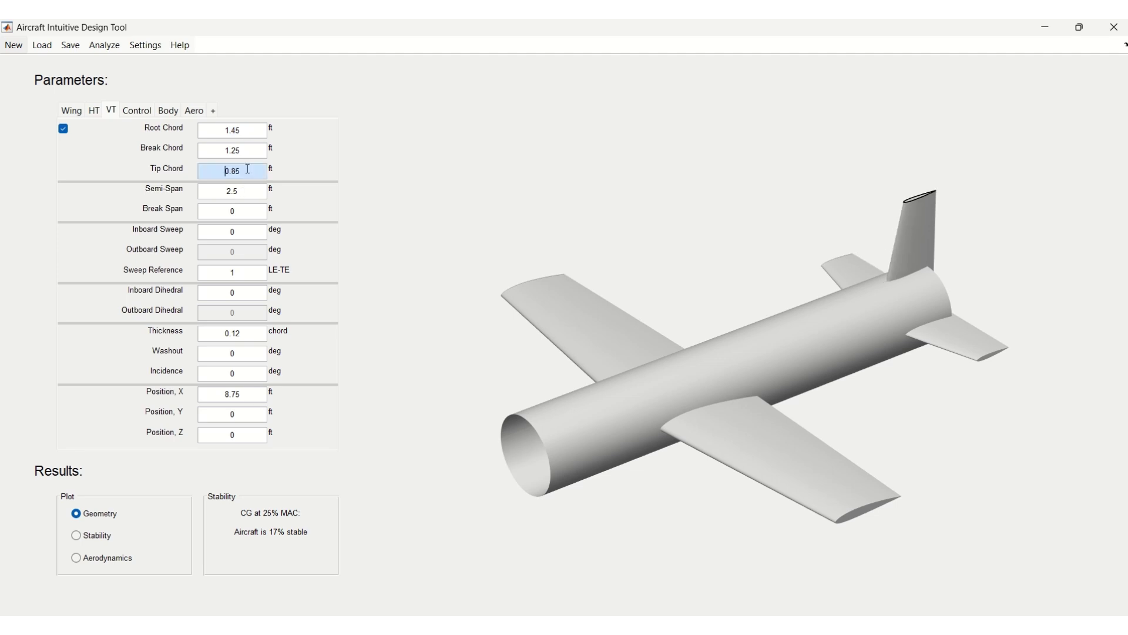
left_click(256, 391)
key("Down")
key("Down")
mouse_move(390, 255)
left_mouse_down()
mouse_move(388, 234)
mouse_move(411, 260)
left_mouse_up()
left_click(193, 110)
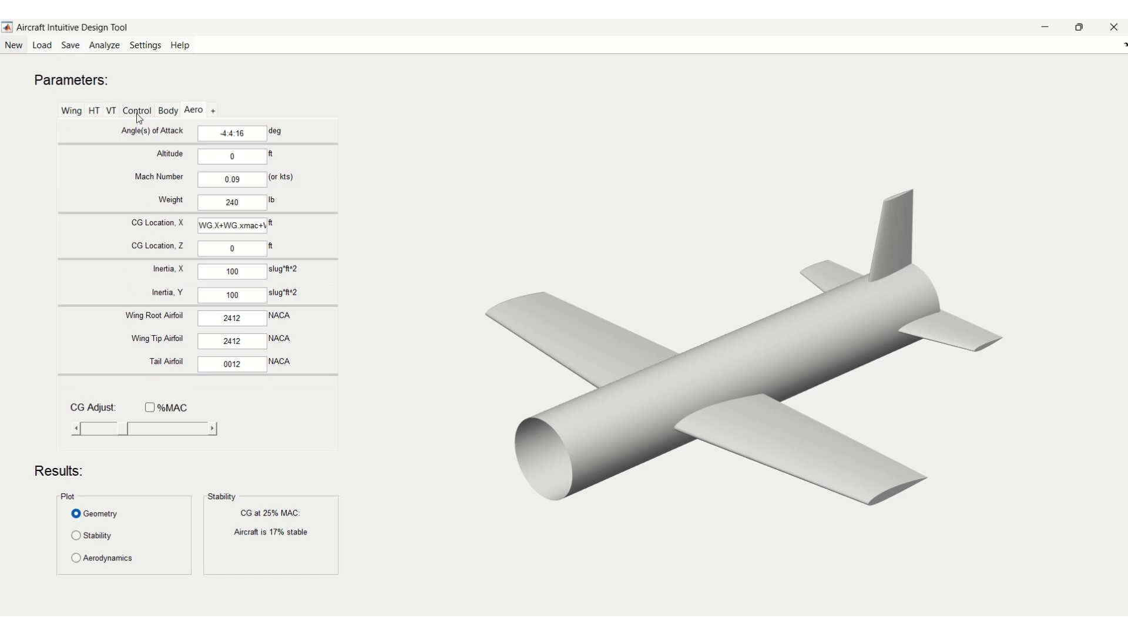
- In the fuselage shape designer, pull the side-view nose and tail points to the centreline
left_click(169, 116)
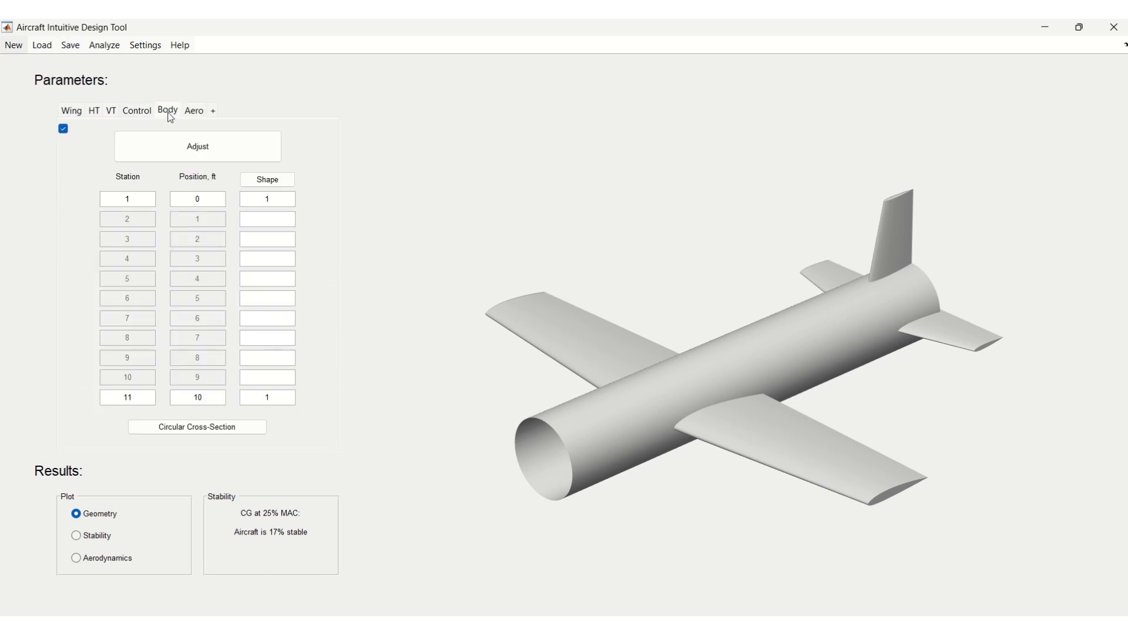
left_click(196, 155)
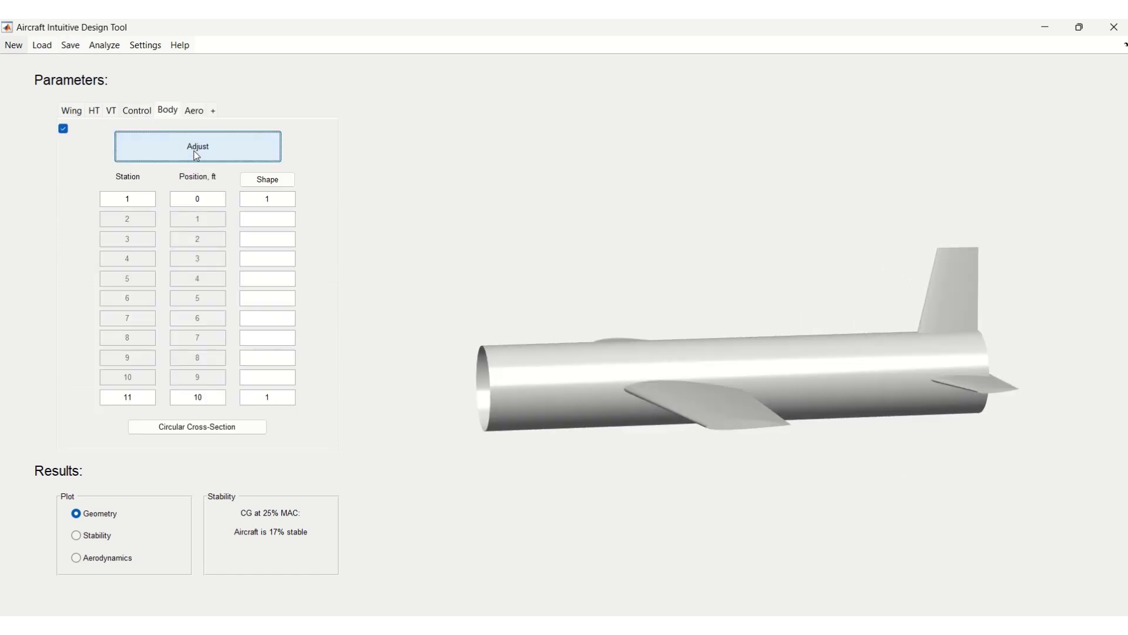
left_click_drag(480, 337, 480, 379)
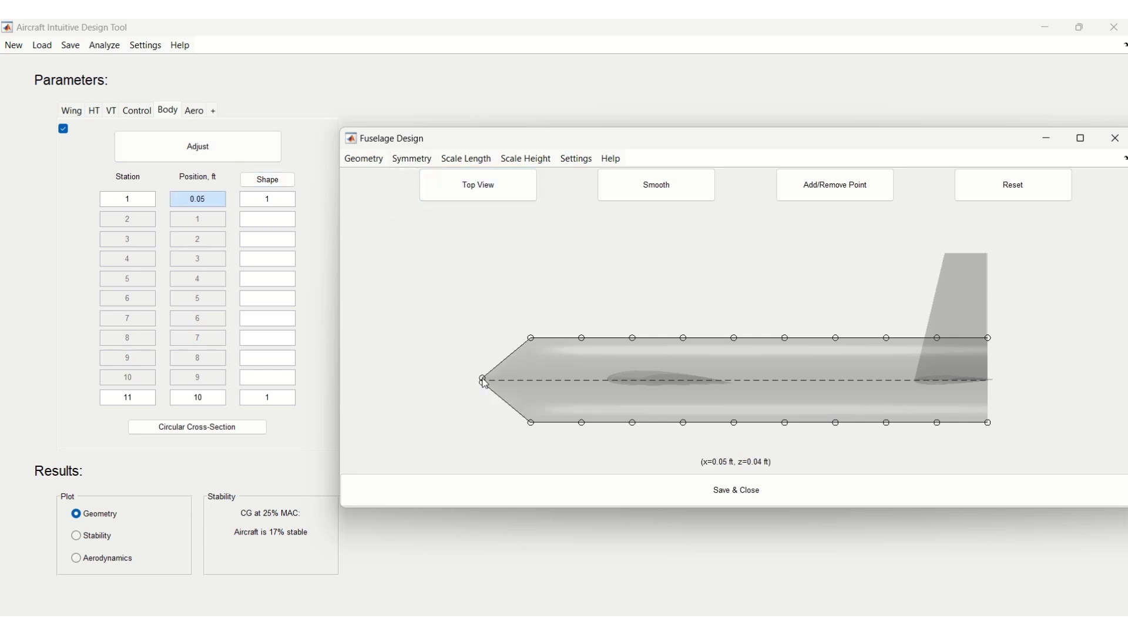
left_click_drag(987, 337, 987, 380)
left_click_drag(532, 338, 534, 351)
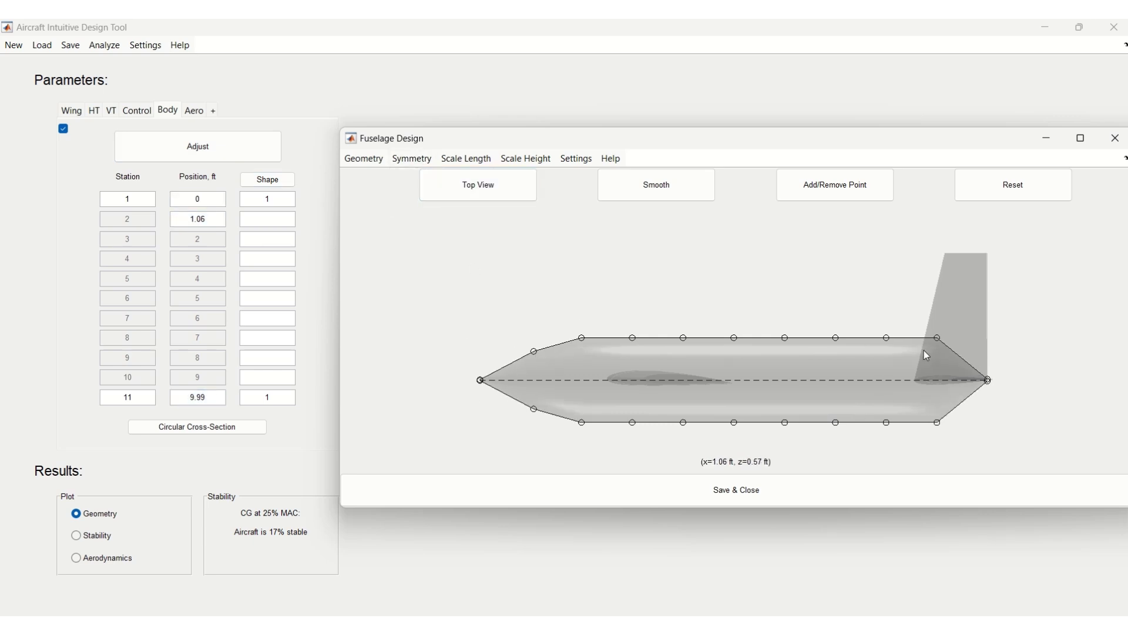
left_click_drag(938, 338, 935, 342)
- Taper the top-view nose and tail outline to points and save the fuselage shape
left_click(474, 192)
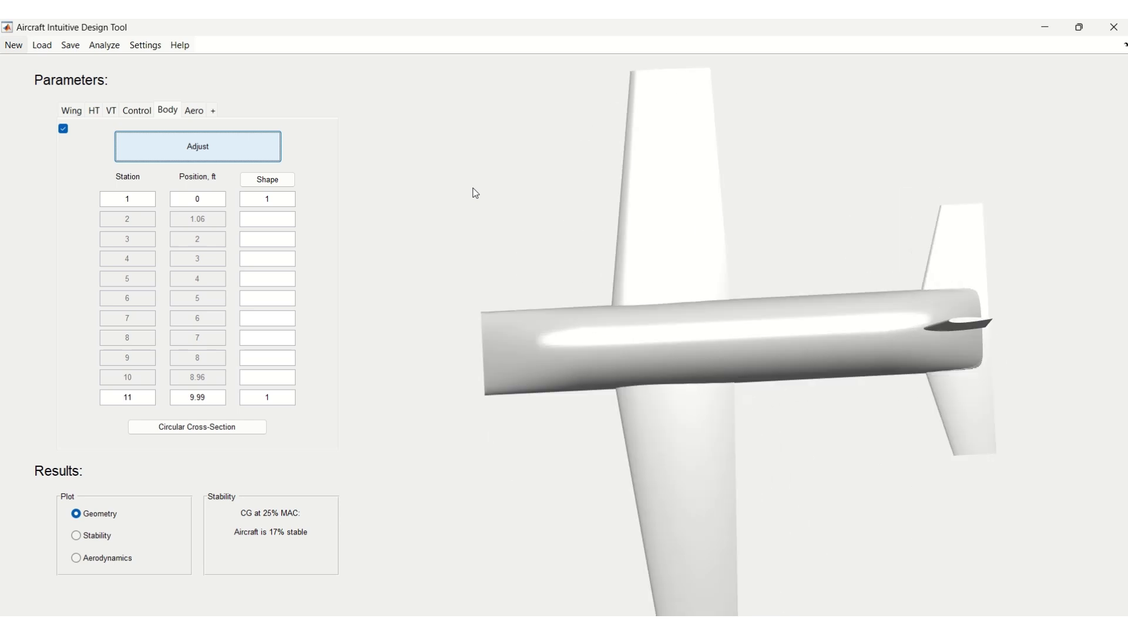
left_click_drag(480, 295, 480, 337)
left_click_drag(987, 295, 989, 338)
left_click_drag(935, 296, 930, 305)
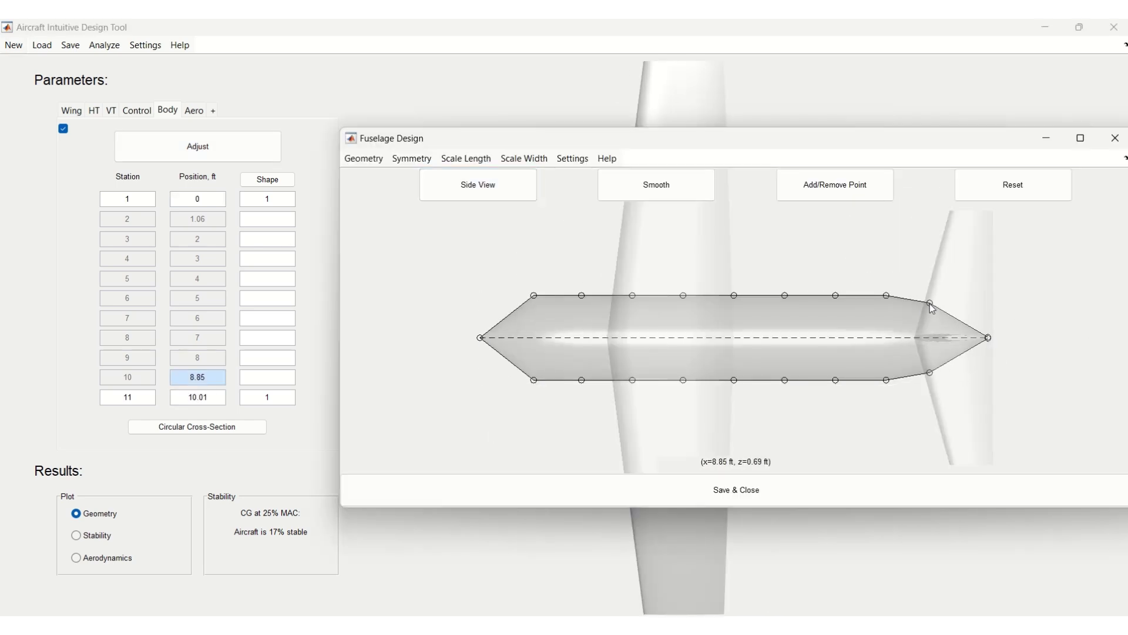
left_click_drag(534, 295, 542, 306)
left_click(732, 491)
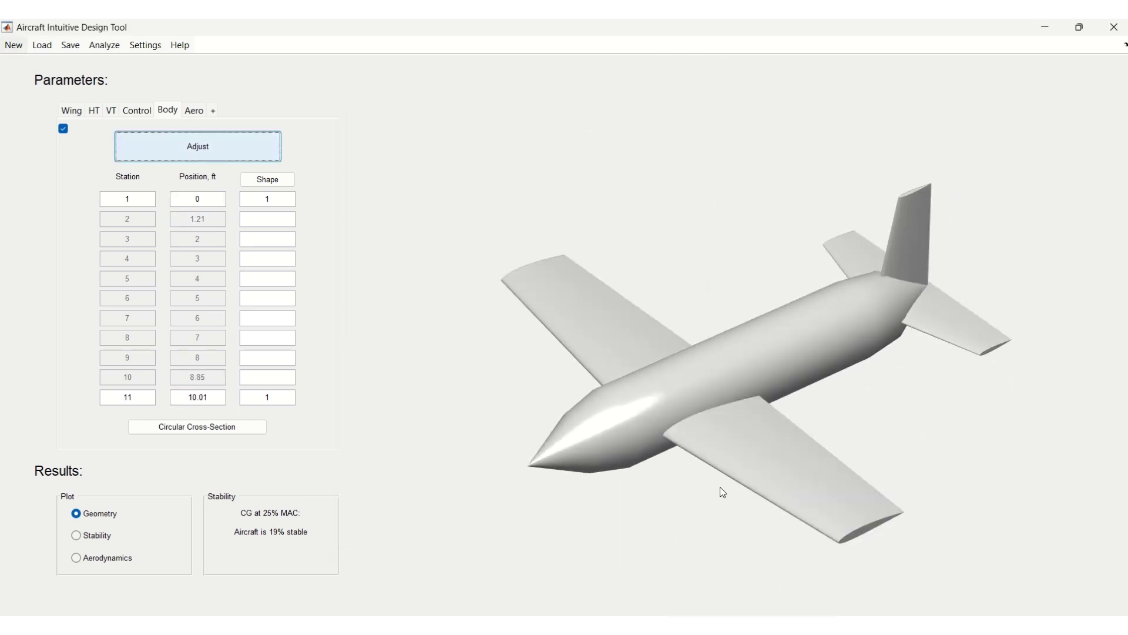
- Preview a 3° flap deflection, reset flaps to 0, then try 21° and 7° elevator
left_click(138, 112)
double_click(236, 182)
type("3")
key("Return")
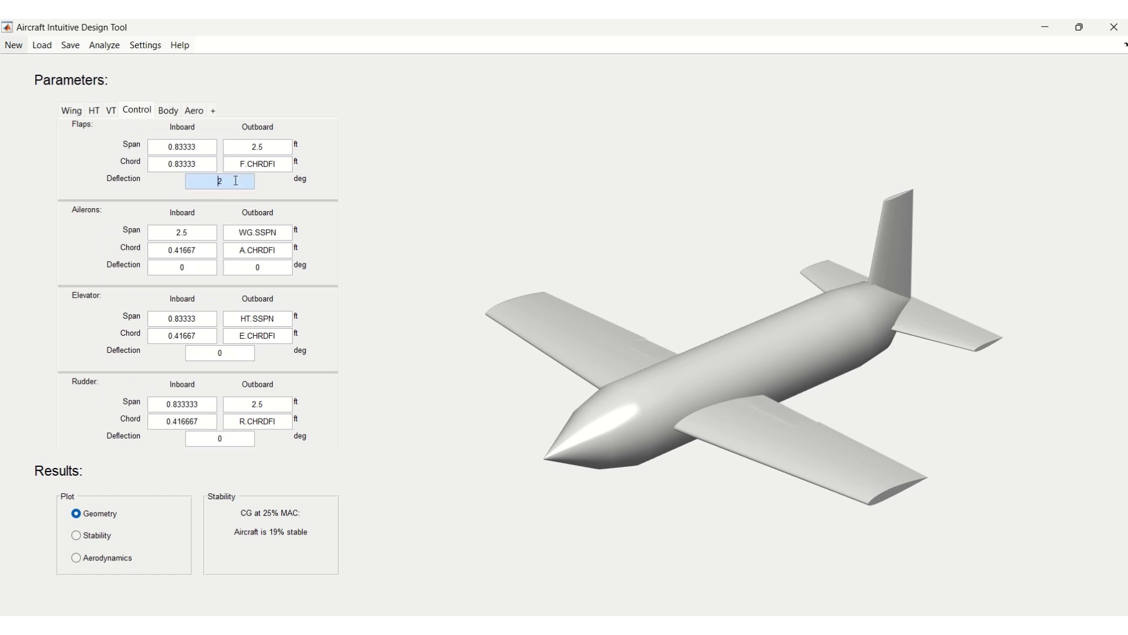
type("0")
key("Return")
double_click(232, 354)
type("21")
key("Return")
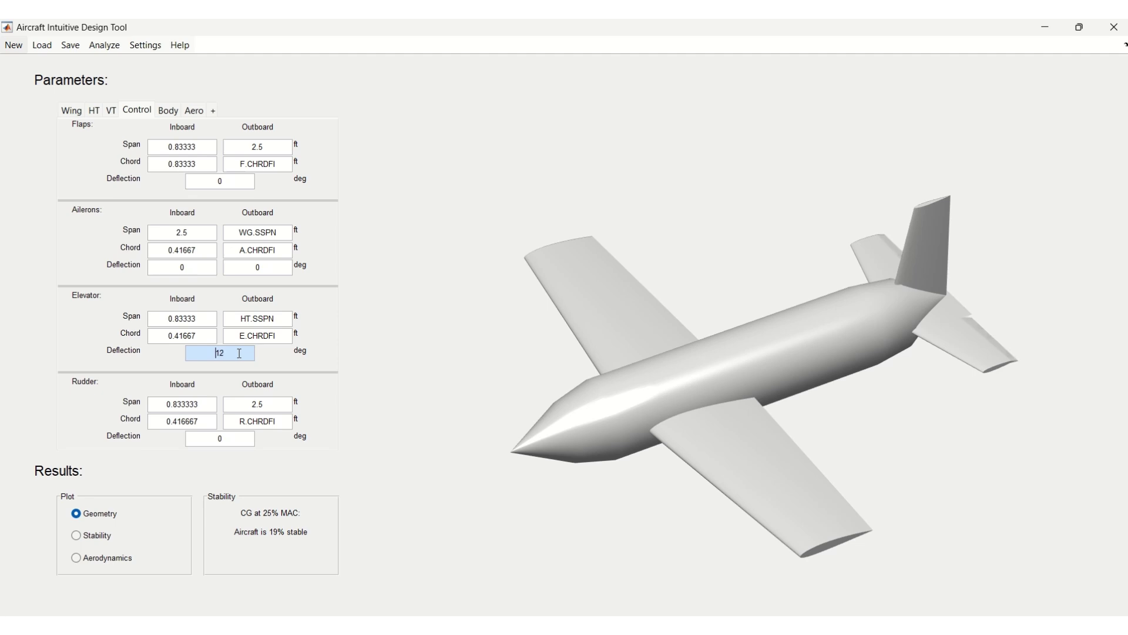
type("7")
key("Return")
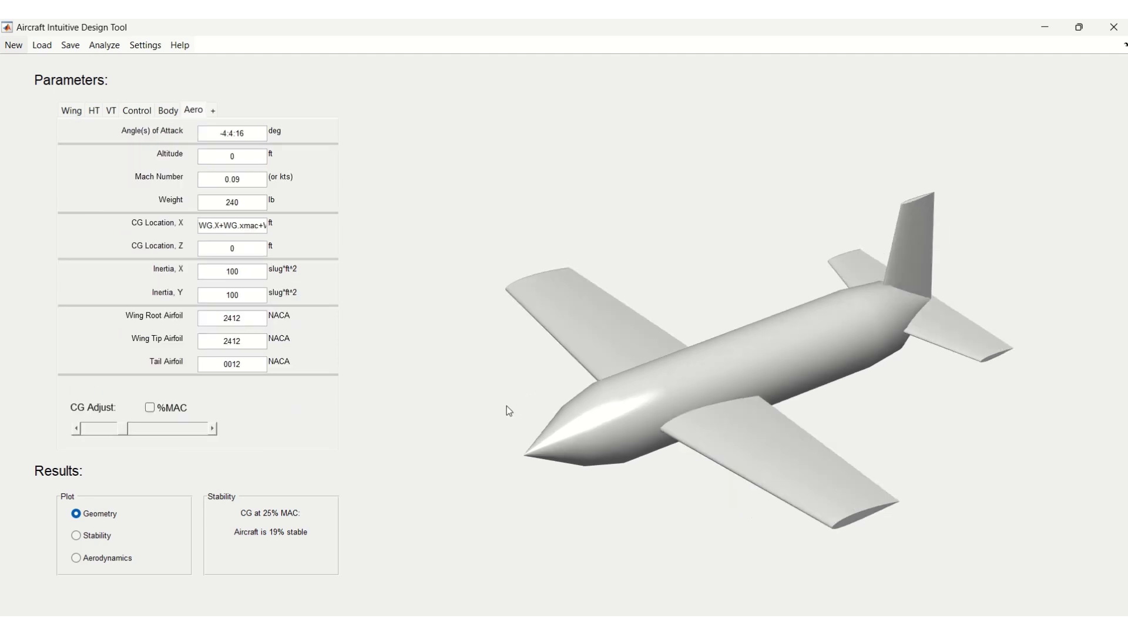
- Set weight to 150 lb and wing root airfoil to 4412, then move CG to 31% MAC
double_click(249, 203)
type("150")
key("Return")
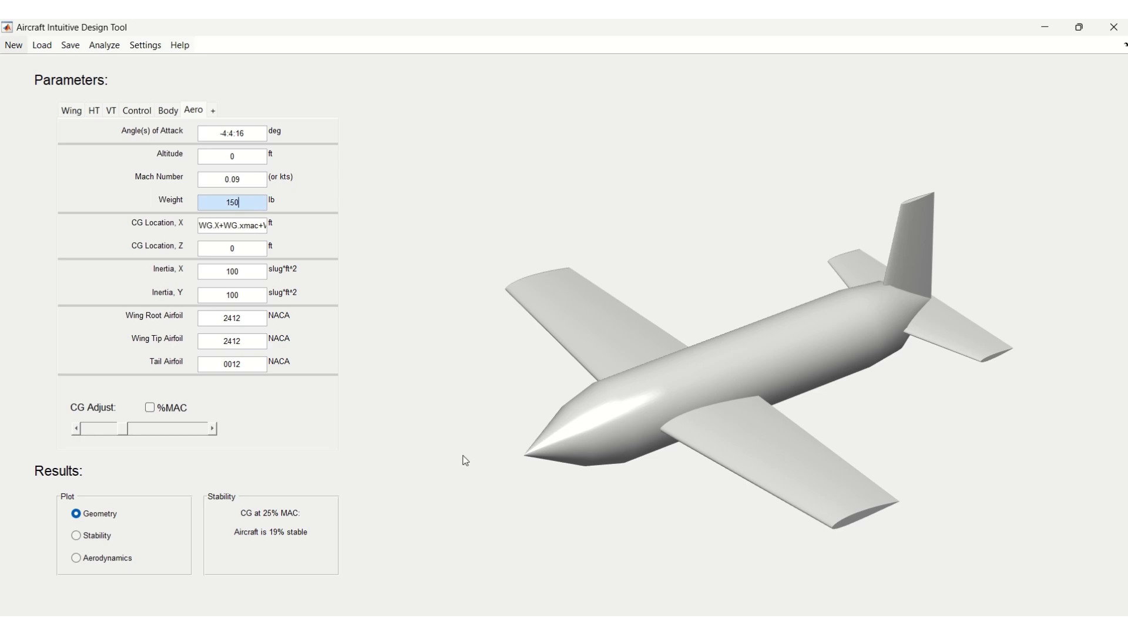
double_click(249, 317)
type("4412")
key("Return")
left_click(577, 289)
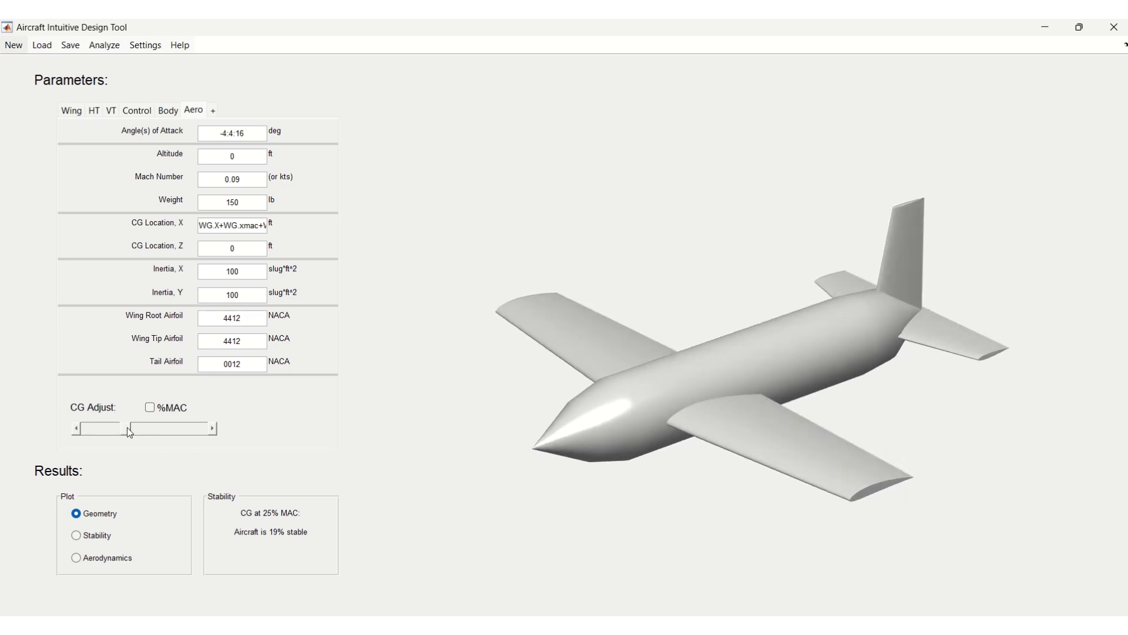
mouse_move(127, 427)
left_mouse_down()
mouse_move(149, 435)
mouse_move(123, 428)
left_mouse_up()
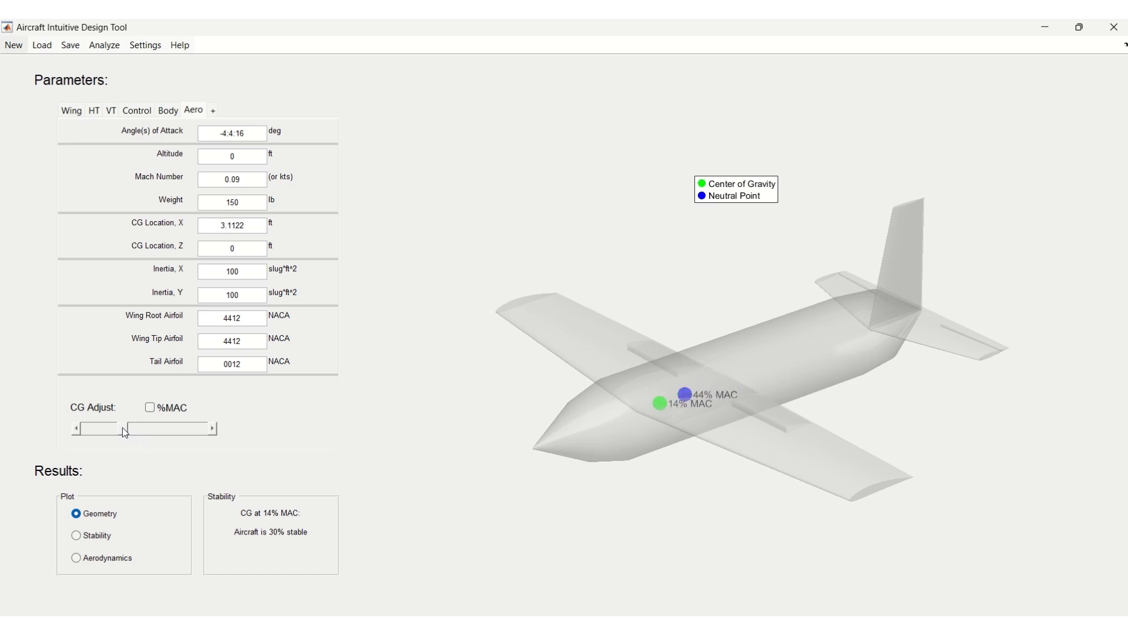
left_click_drag(124, 428, 126, 427)
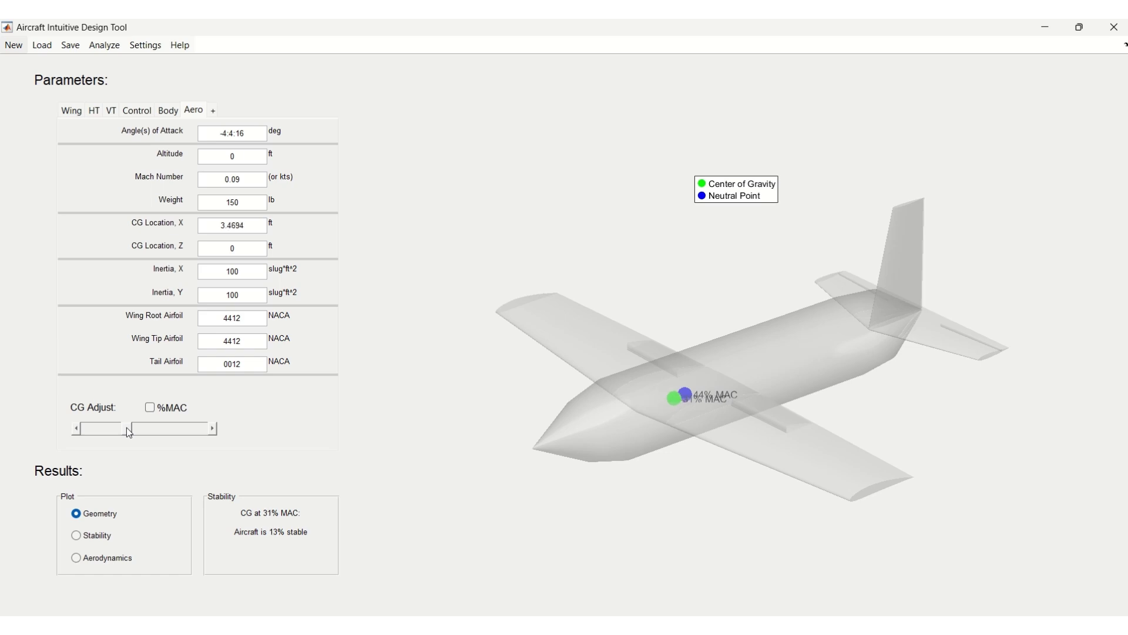
- Select the Stability plot option to display lift and moment coefficient versus angle of attack
left_click(97, 535)
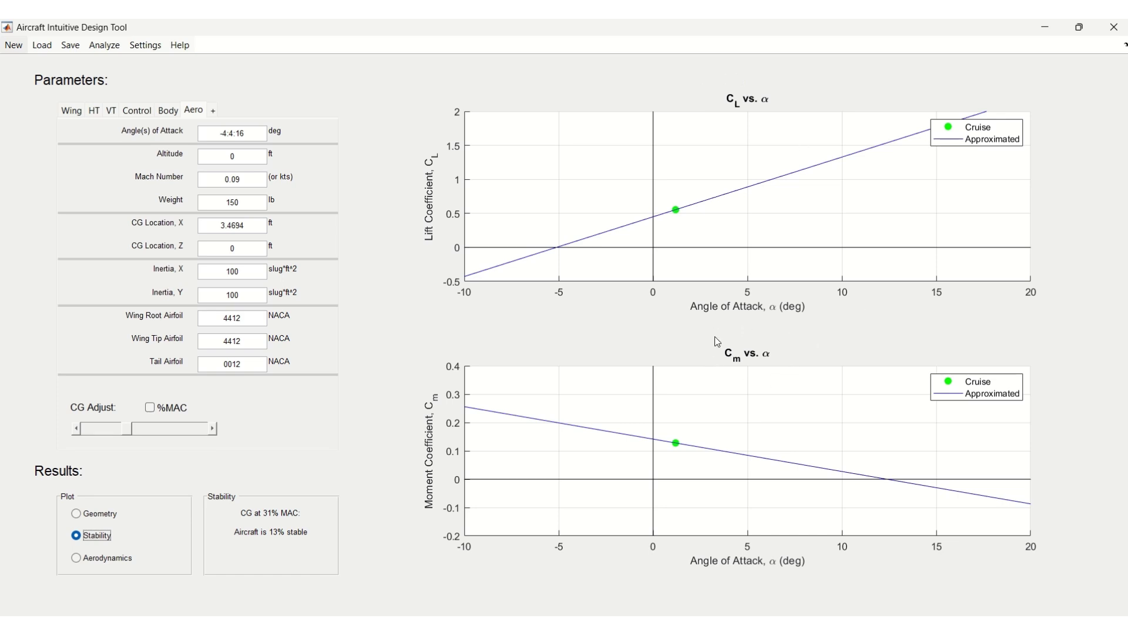
- Set the elevator deflection to 1° and step it up and down, watching the stability curves
left_click(94, 111)
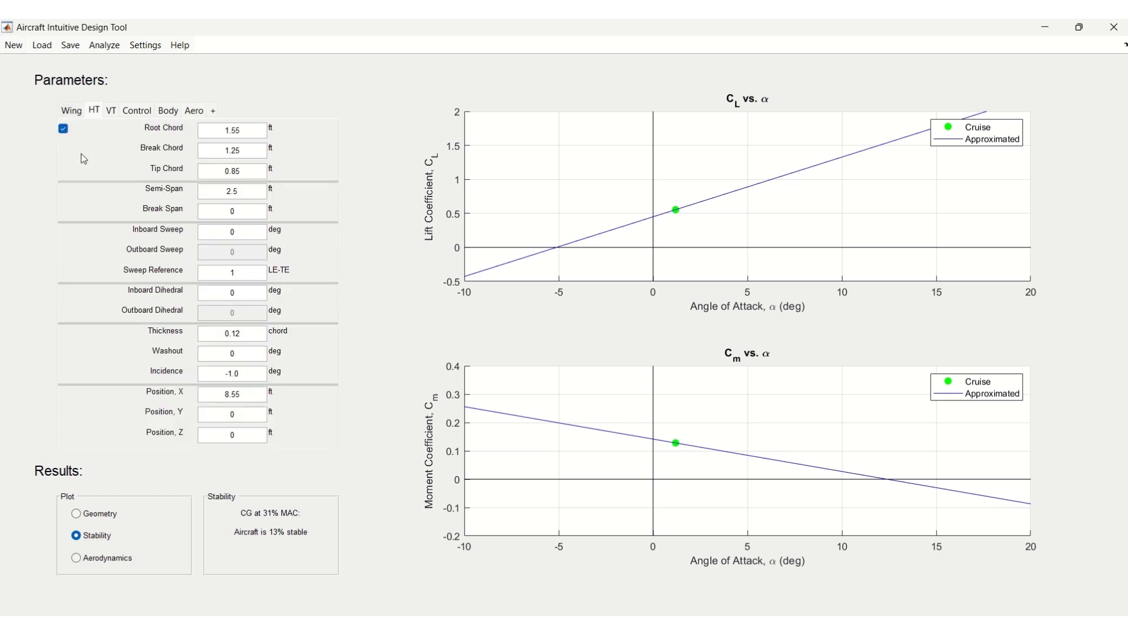
left_click(136, 112)
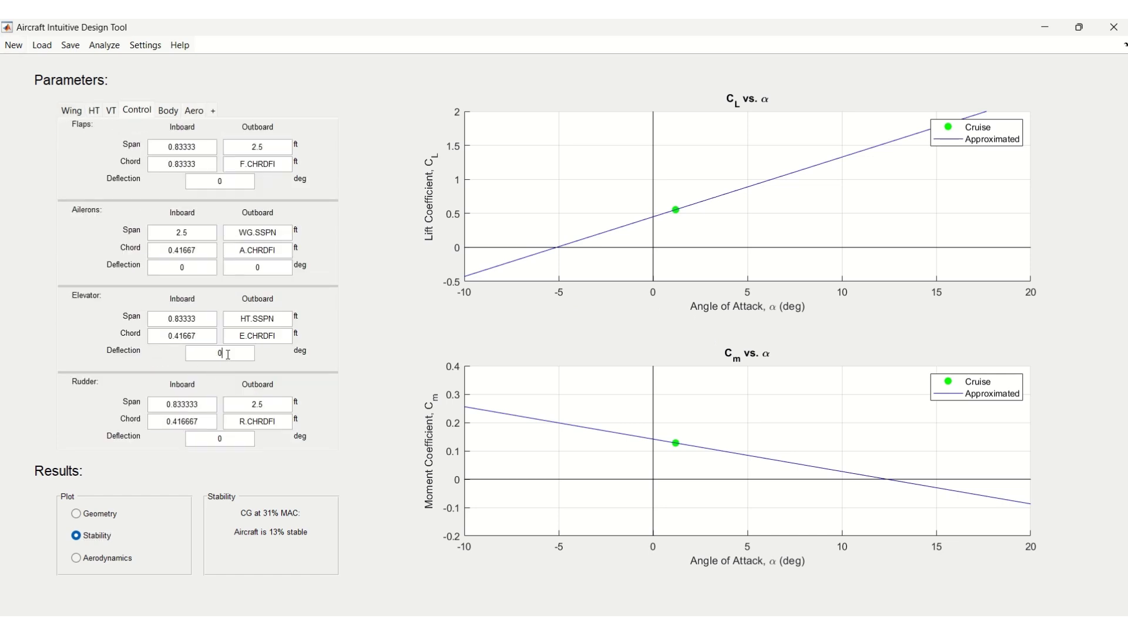
type("1")
key("Return")
key("Up")
key("Up")
key("Up")
key("Up")
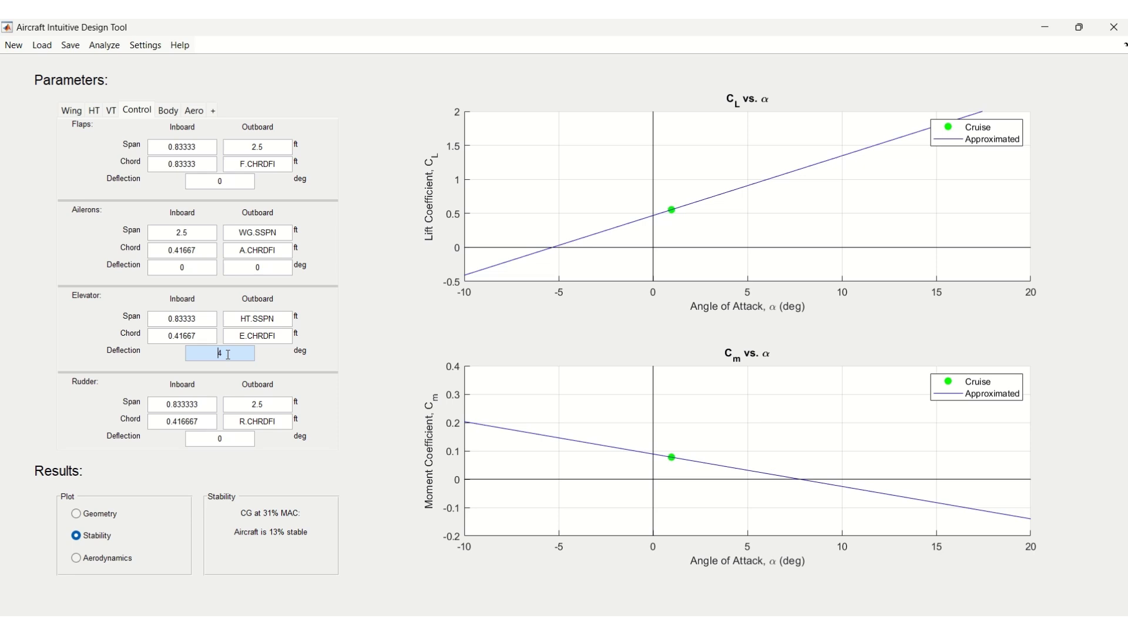
key("Up")
key("Up")
key("Down")
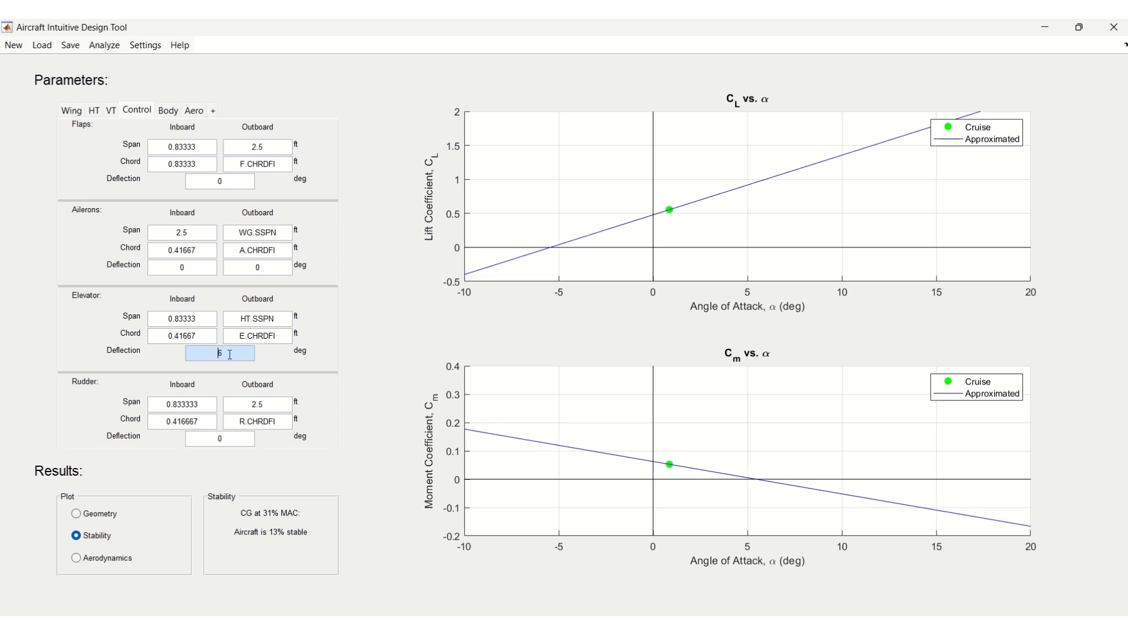
key("Down")
key("Down")
key("Down")
key("Down")
key("Down")
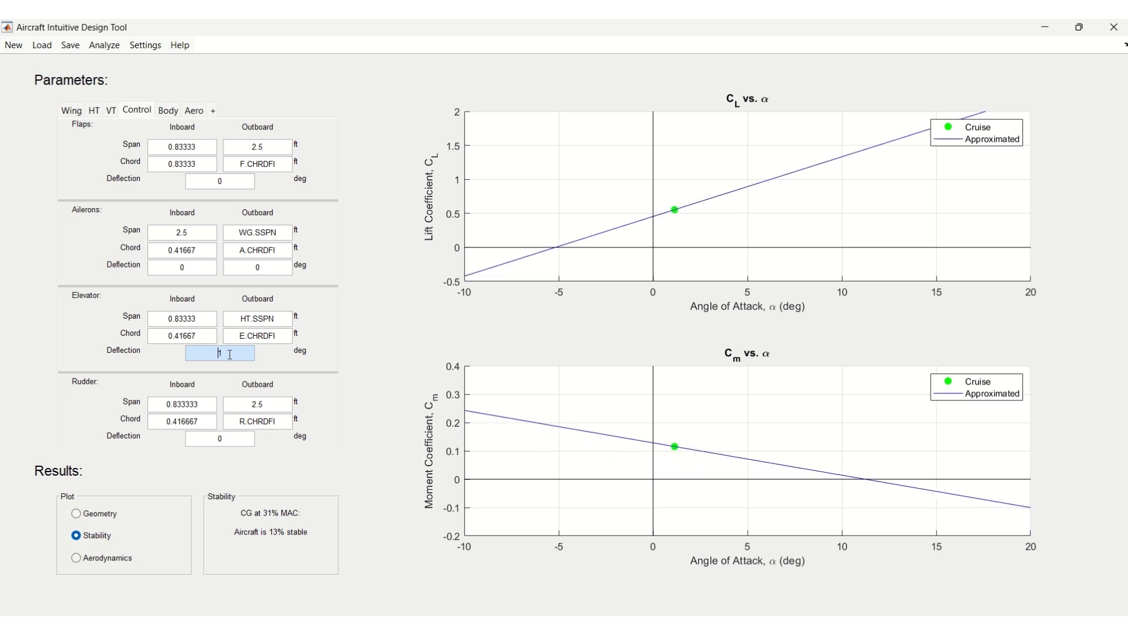
key("Down")
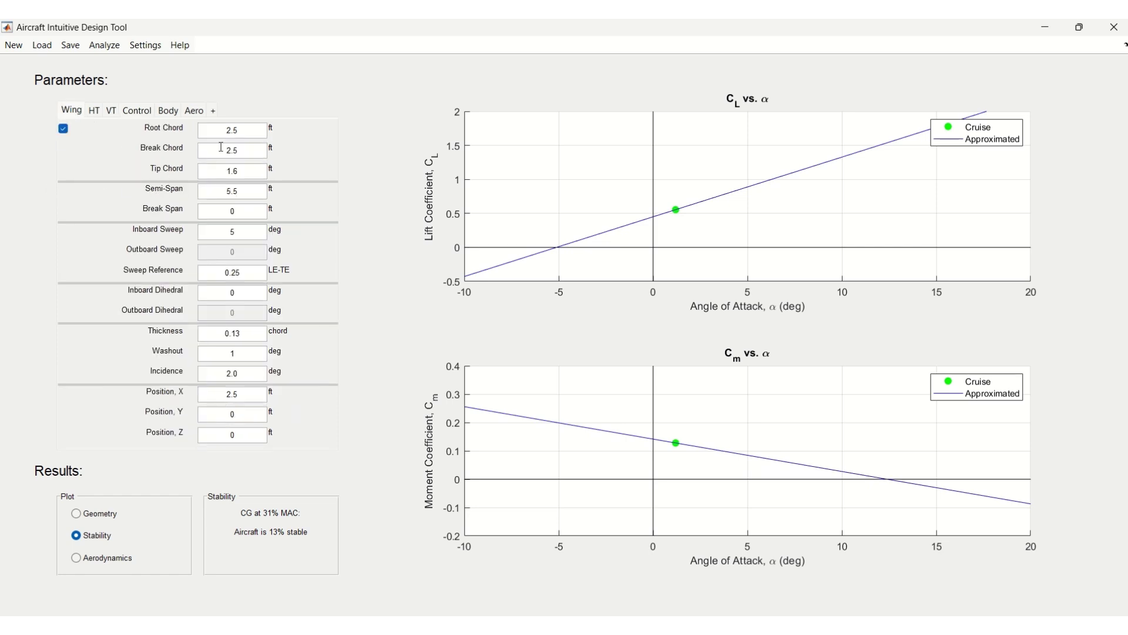
- Change the wing semi-span to 5.6 ft, then restore it to 5.5 ft
left_click(246, 192)
key("BackSpace")
type("6")
key("Return")
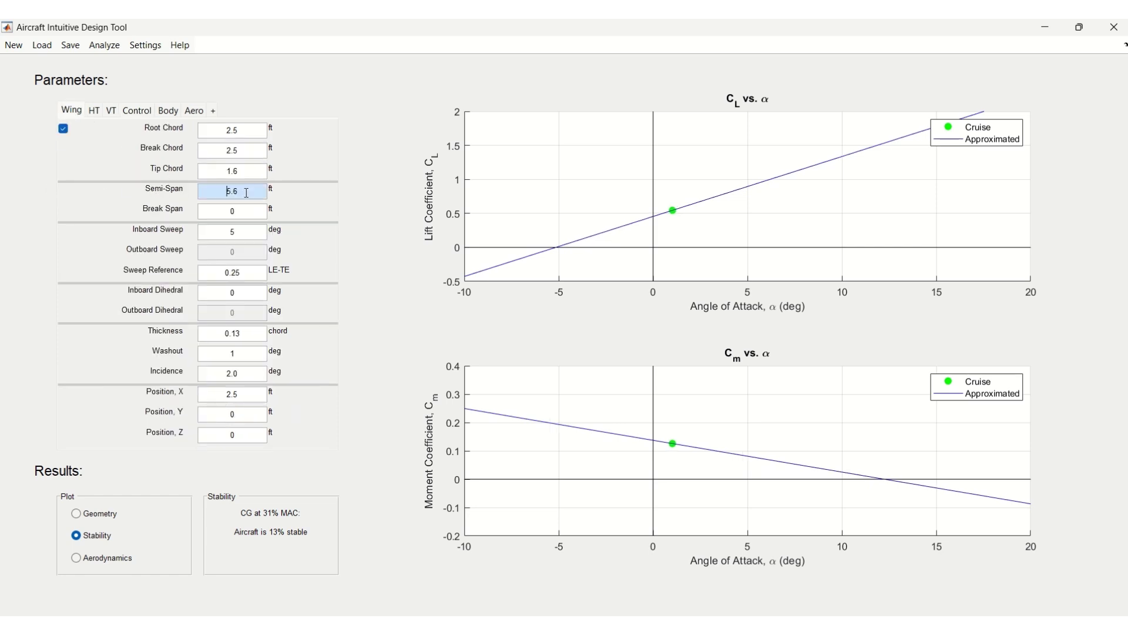
type("5.5")
key("Return")
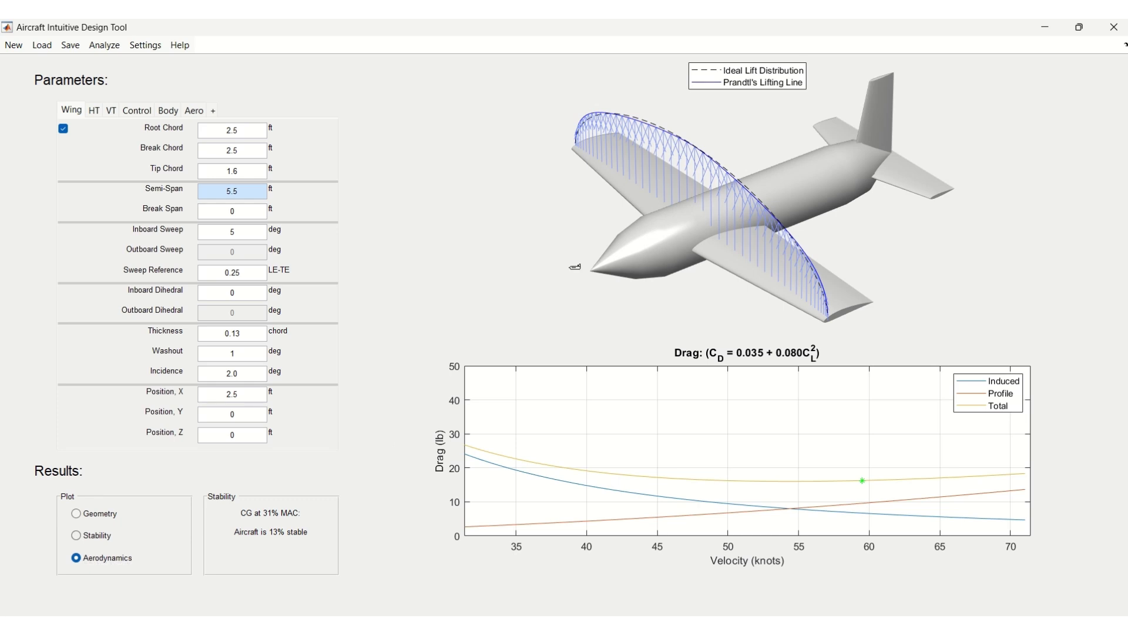
- Orbit the model to inspect the spanwise lift distribution alongside the drag-versus-velocity curves
left_click_drag(575, 266, 594, 256)
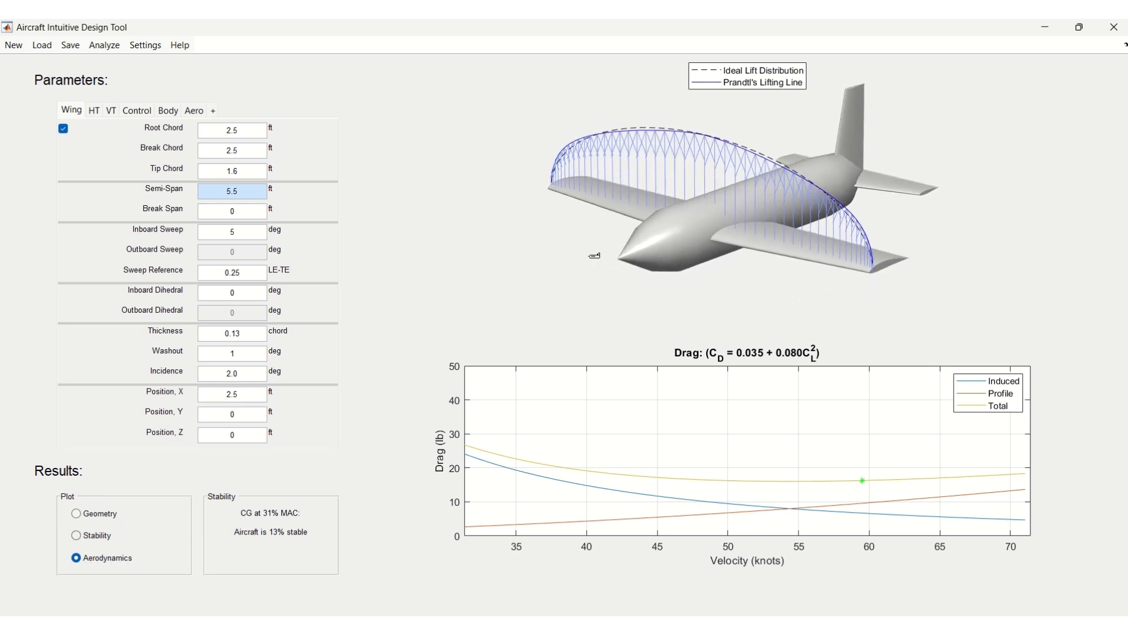